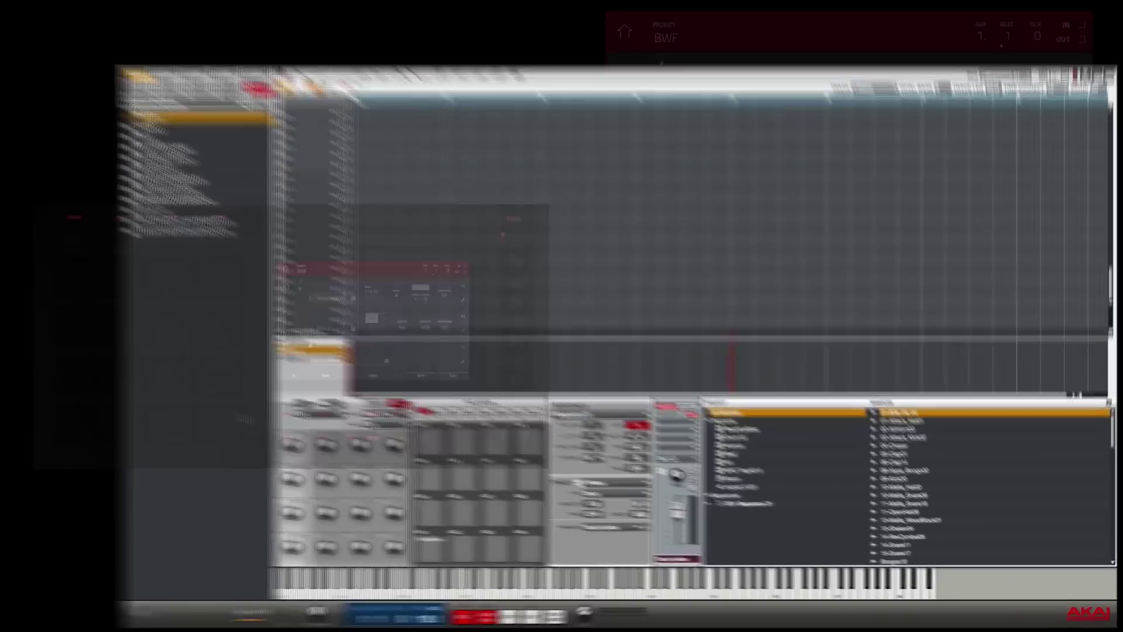
pyautogui.press('super+shift+e')
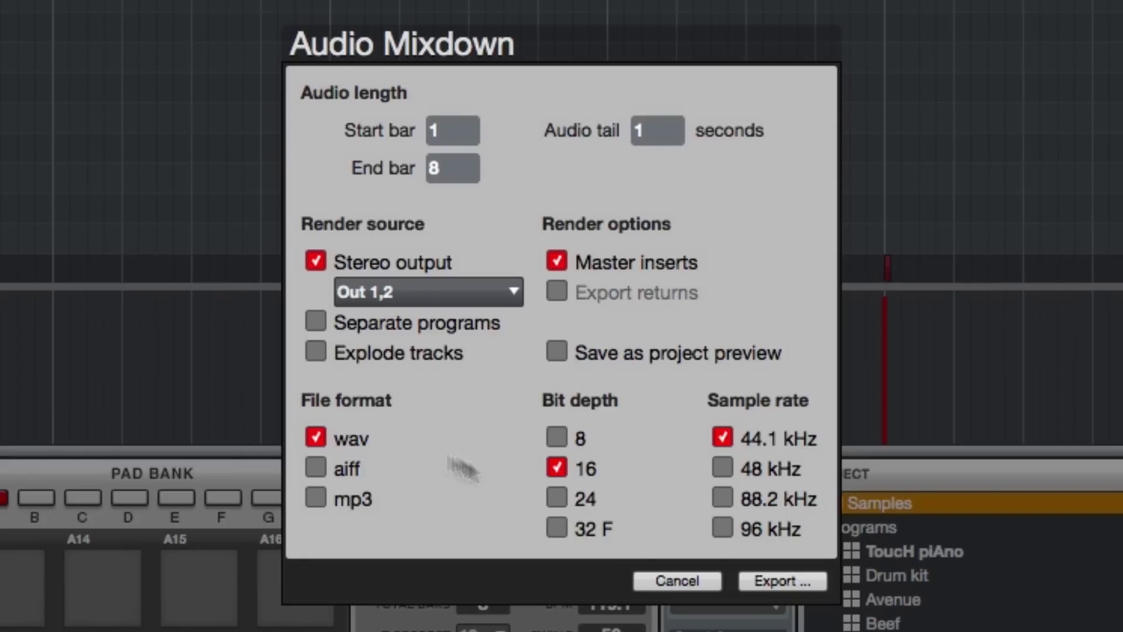
pyautogui.click(673, 578)
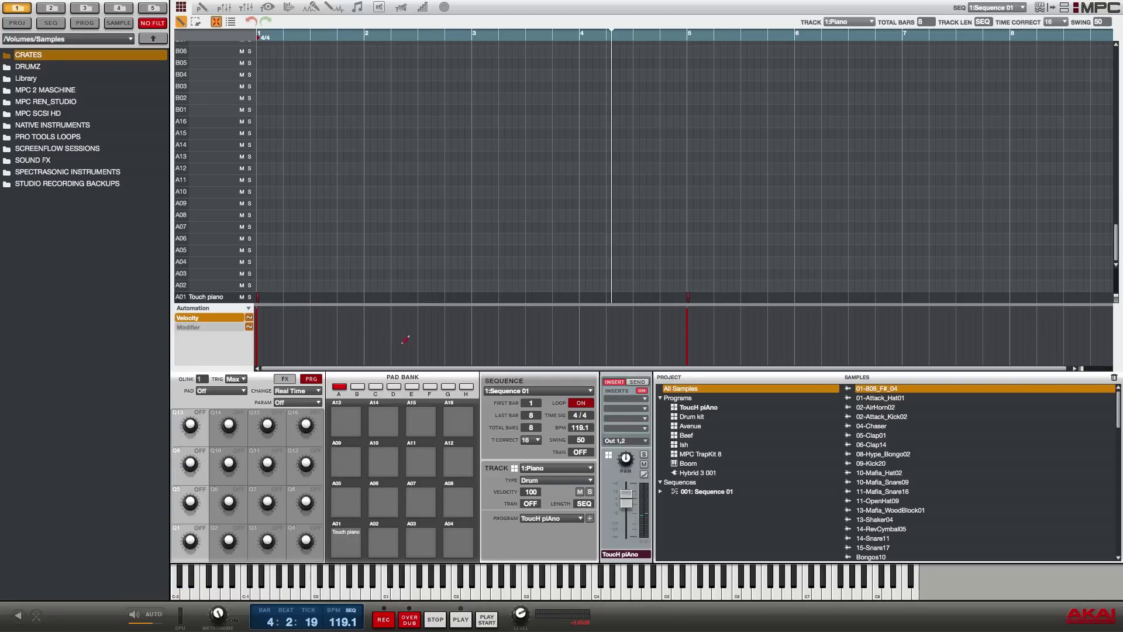
# Switch the audio mixdown to Explode tracks and lengthen the audio tail to 4 seconds.
pyautogui.hotkey('ctrl', 'shift', 'e')
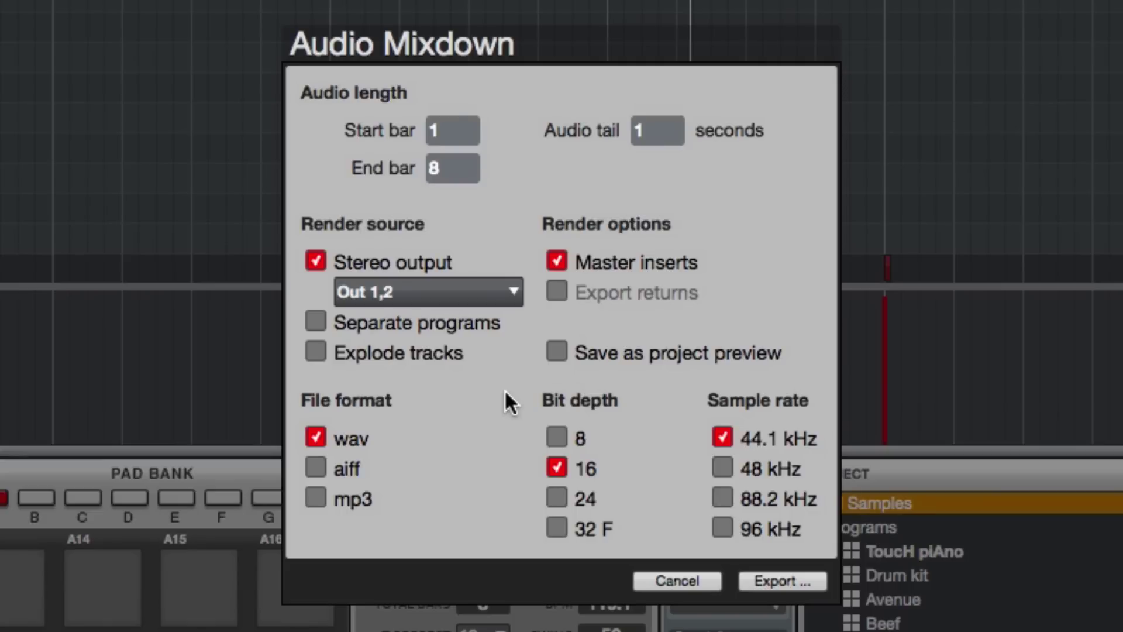
pyautogui.click(380, 352)
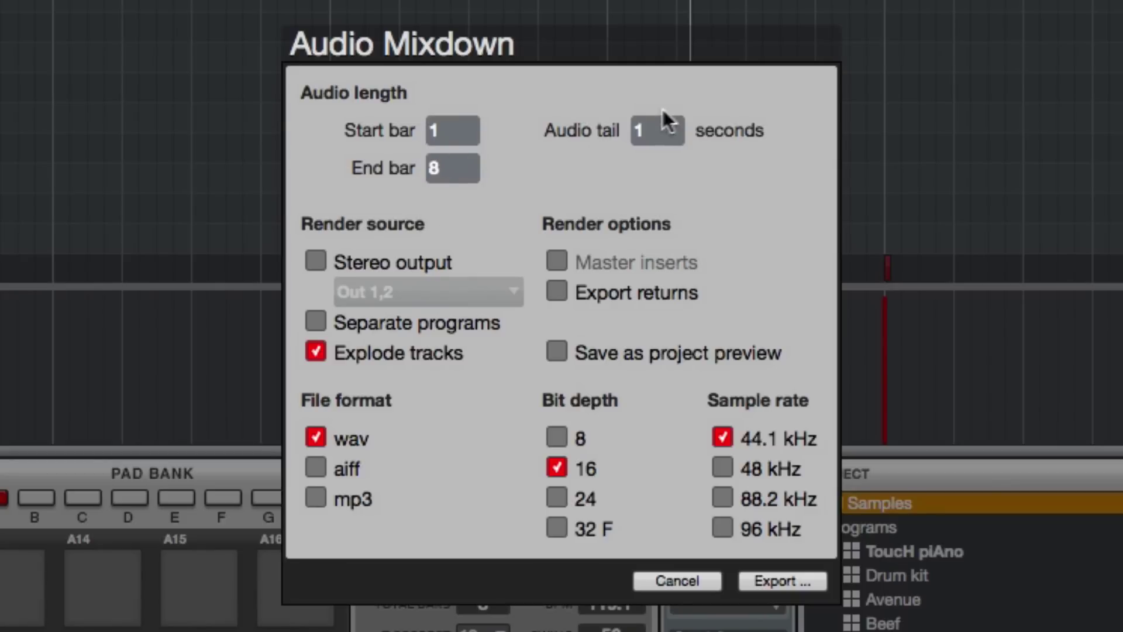
pyautogui.moveTo(652, 124); pyautogui.dragTo(655, 108)
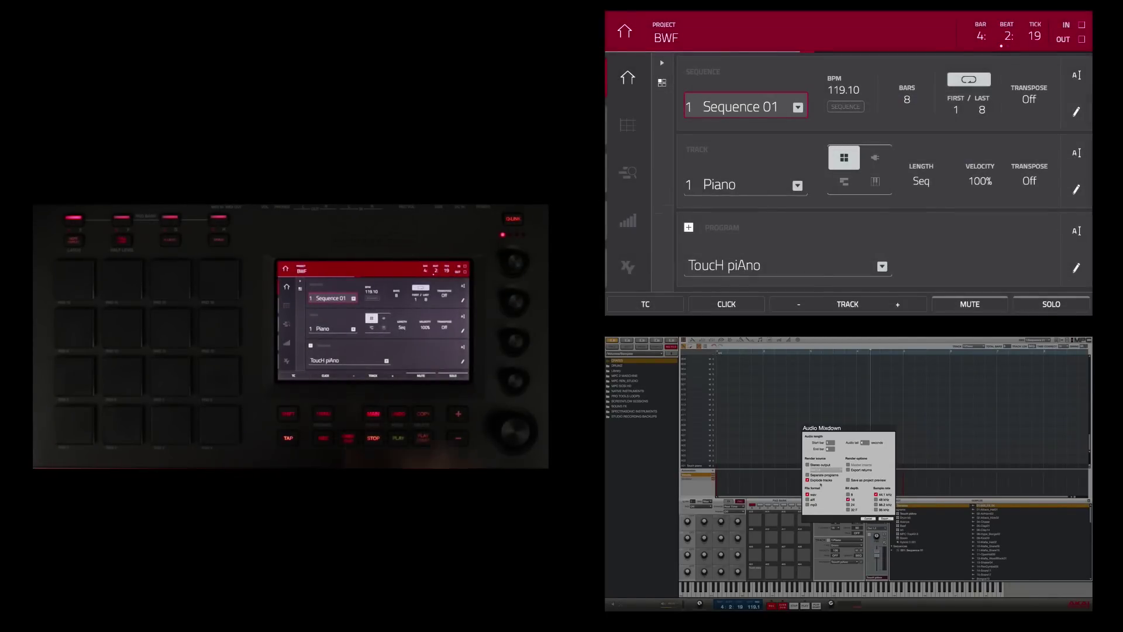
# Solo the selected track and play it briefly to hear it alone.
pyautogui.click(330, 328)
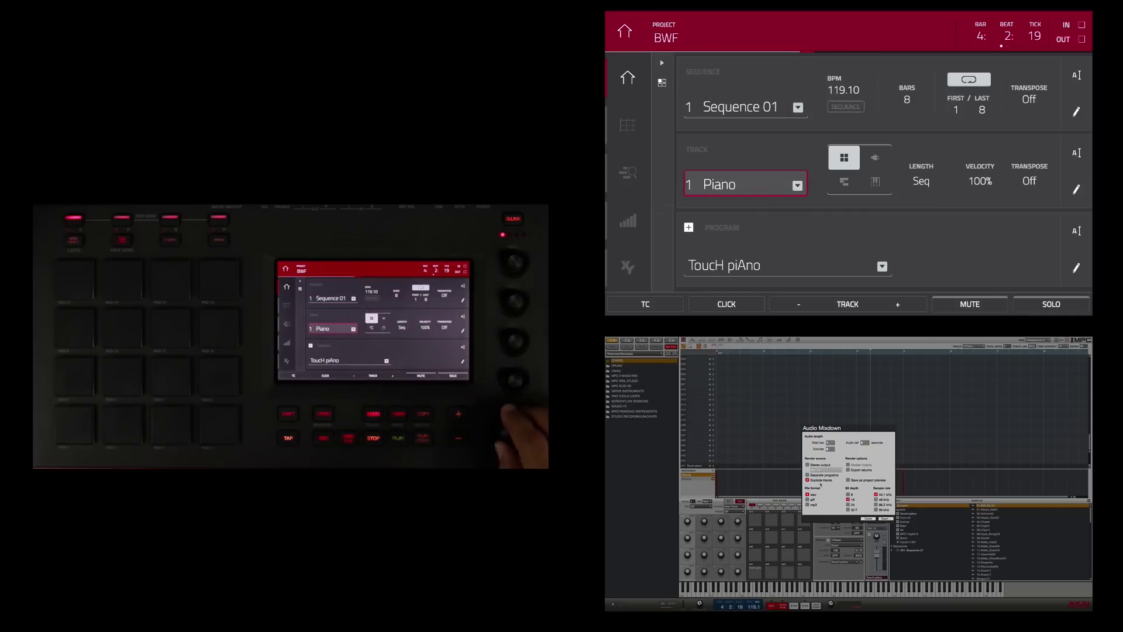
pyautogui.scroll(-1, 515, 433)
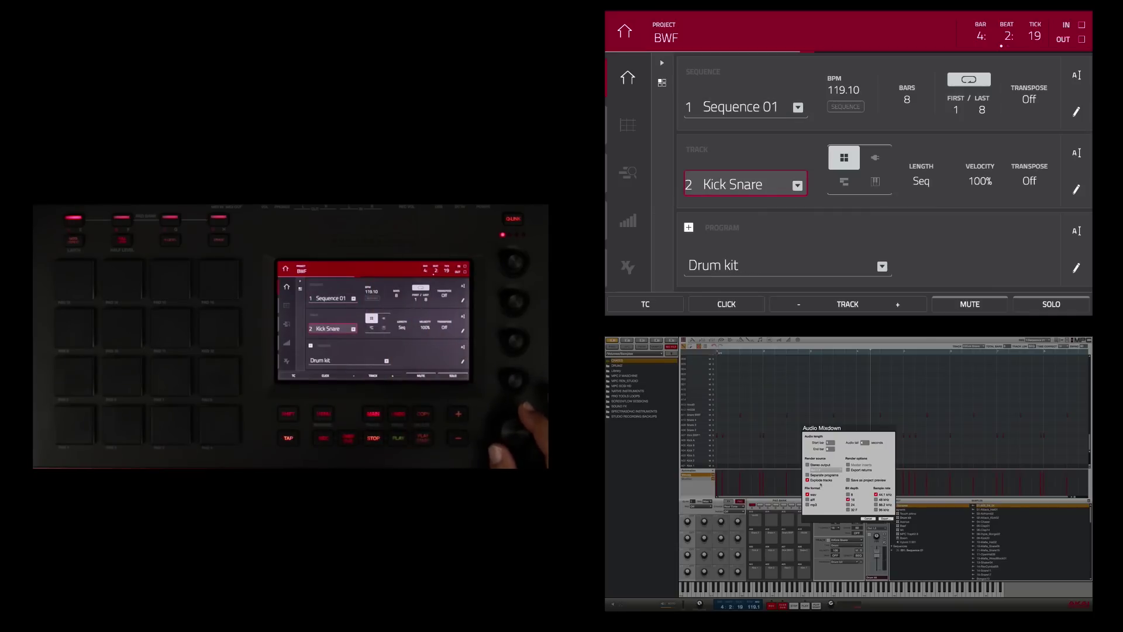
pyautogui.click(451, 375)
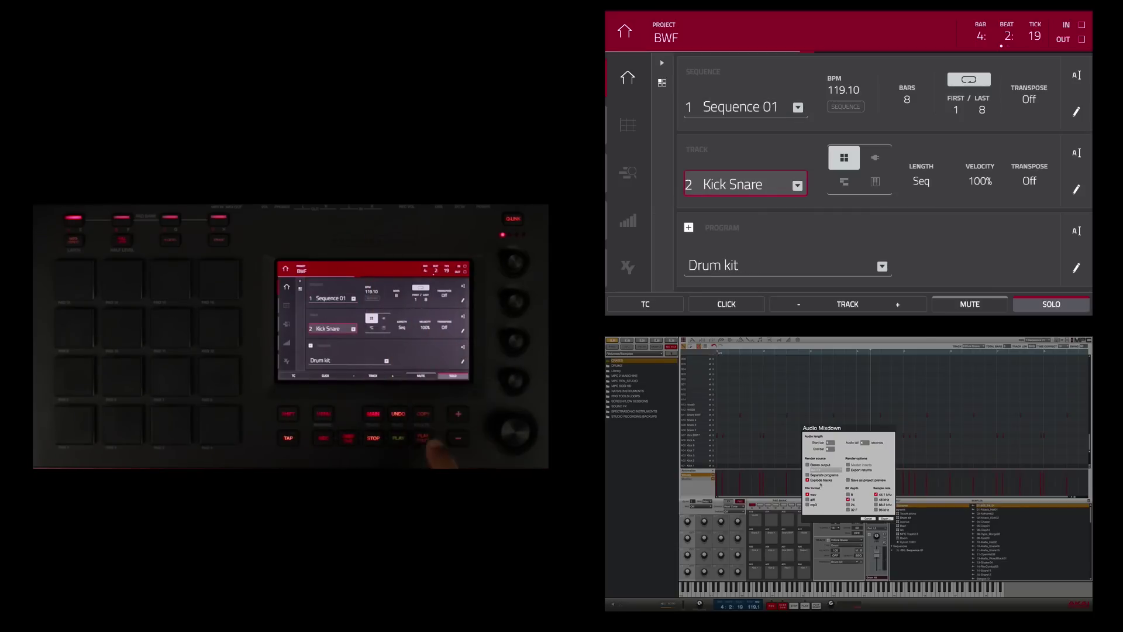
pyautogui.click(398, 438)
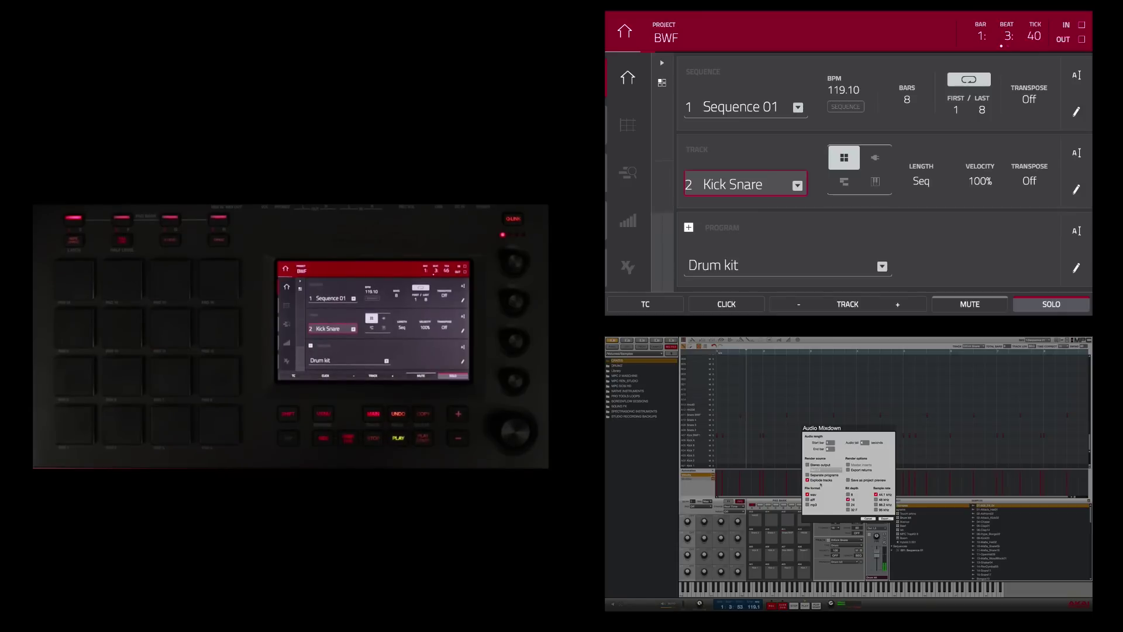
pyautogui.click(374, 438)
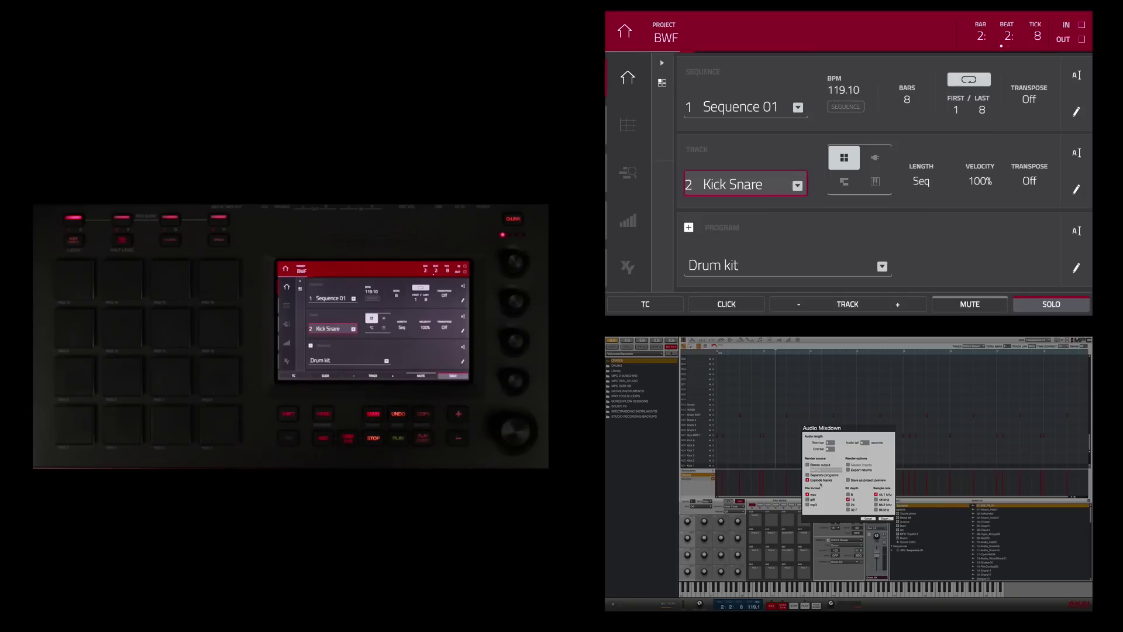
# Step through the tracks up to Track 06 and restart Sequence 01 playback.
pyautogui.scroll(1, 515, 432)
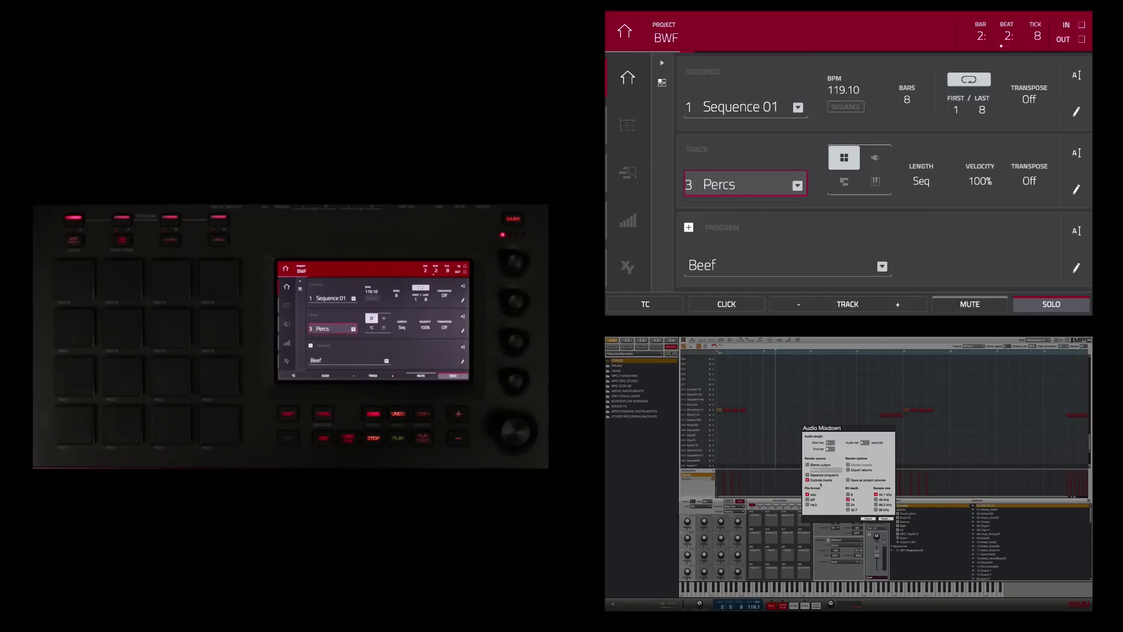
pyautogui.scroll(1, 515, 432)
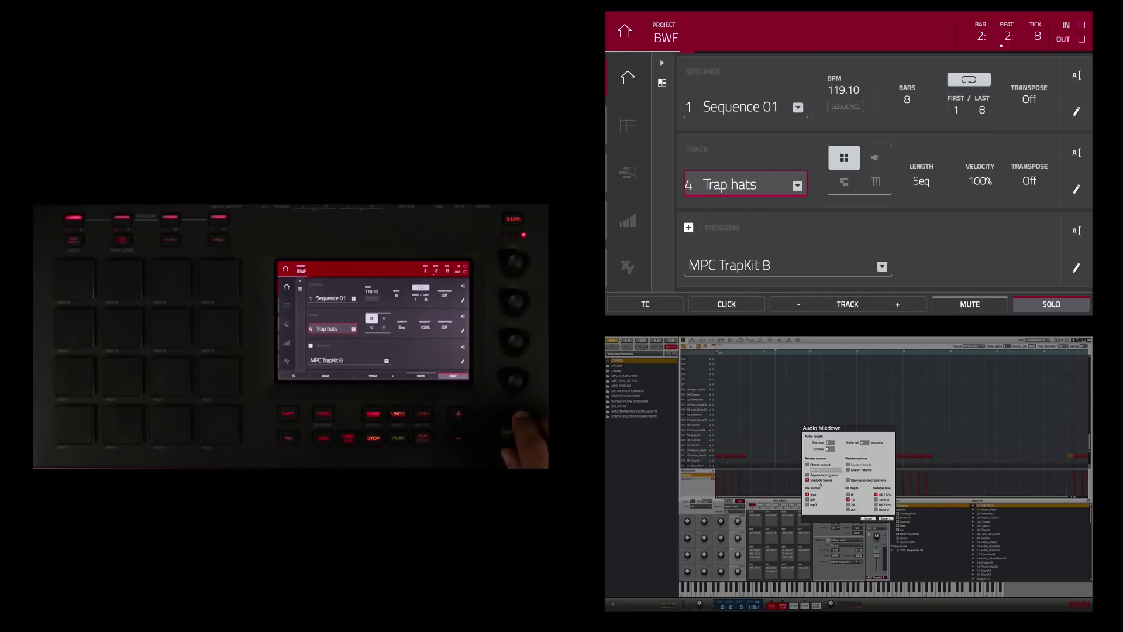
pyautogui.scroll(1, 515, 432)
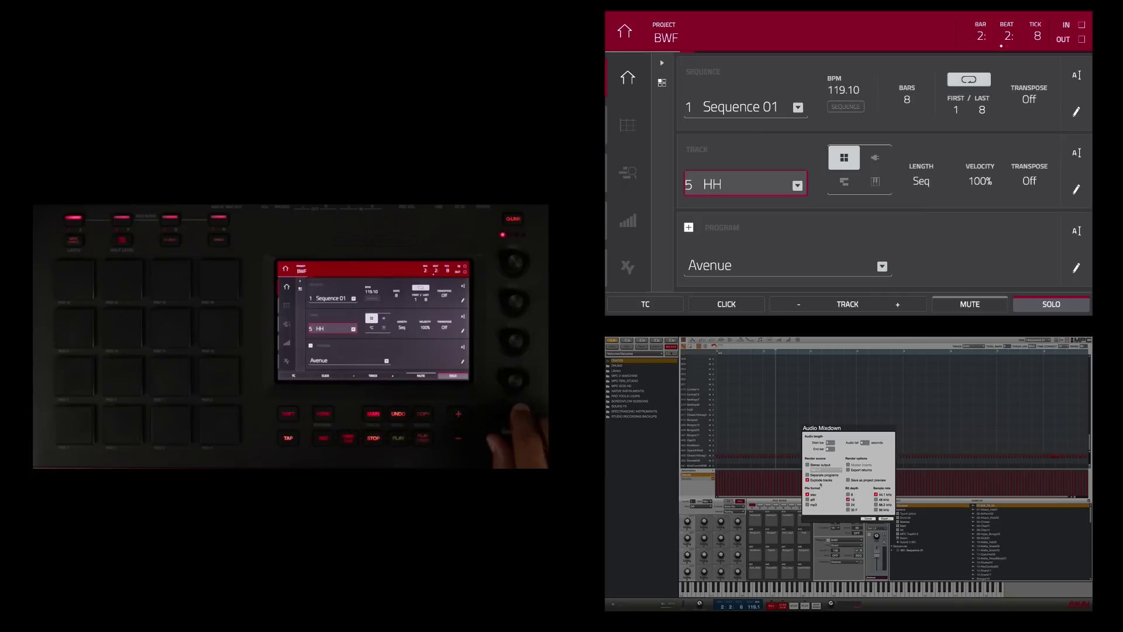
pyautogui.scroll(1, 515, 432)
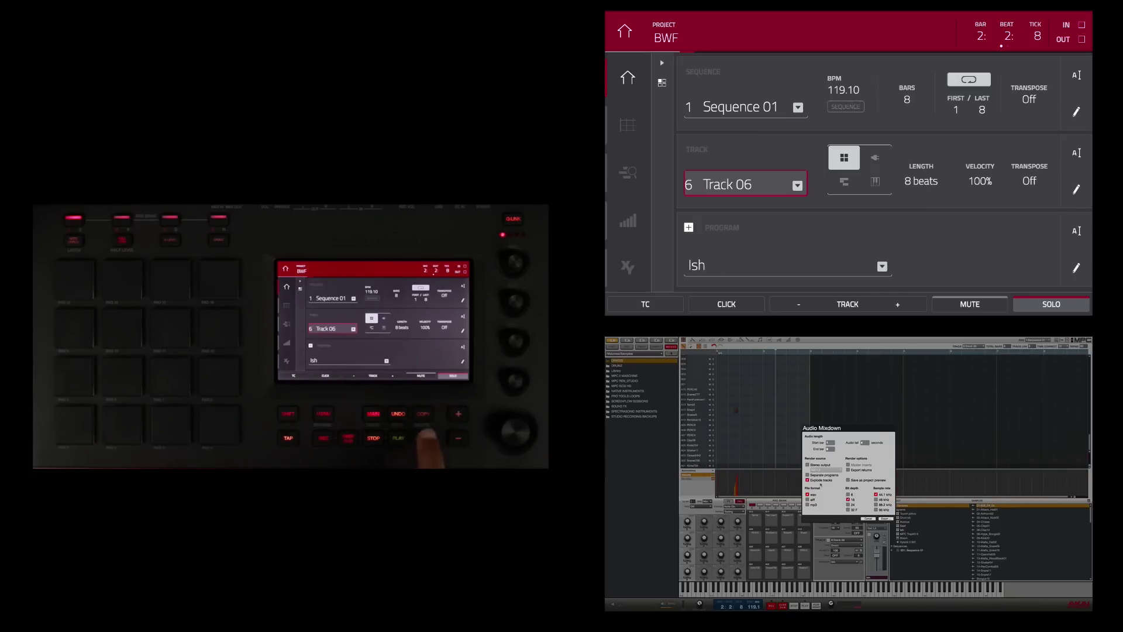
pyautogui.press('space')
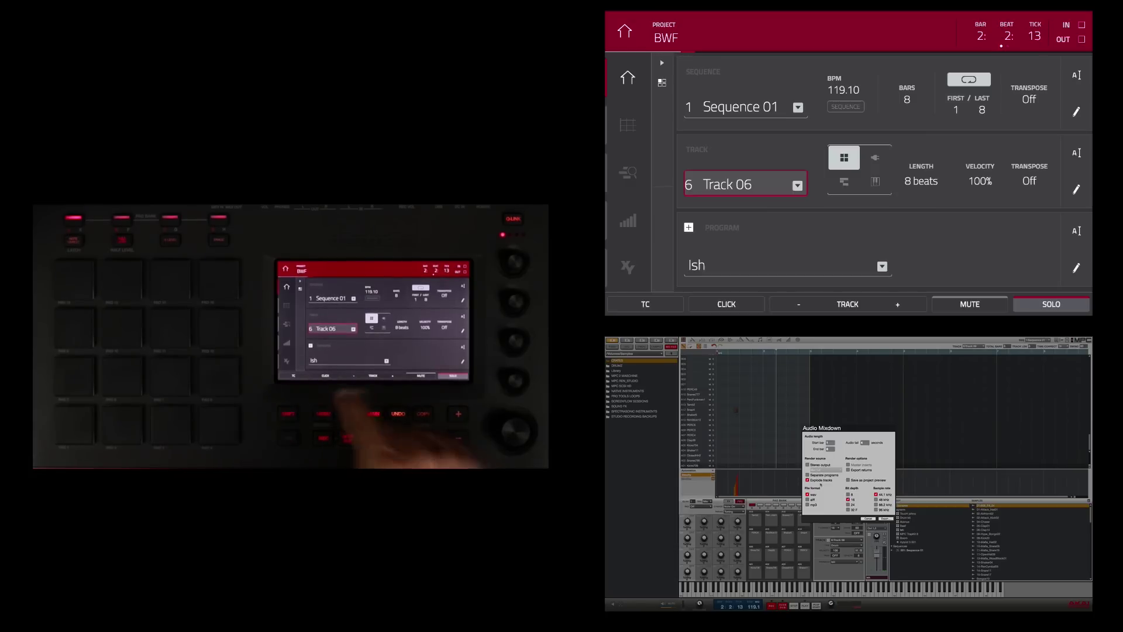
# Rename track 6 from Track 06 to 'Perc roll'.
pyautogui.click(1077, 153)
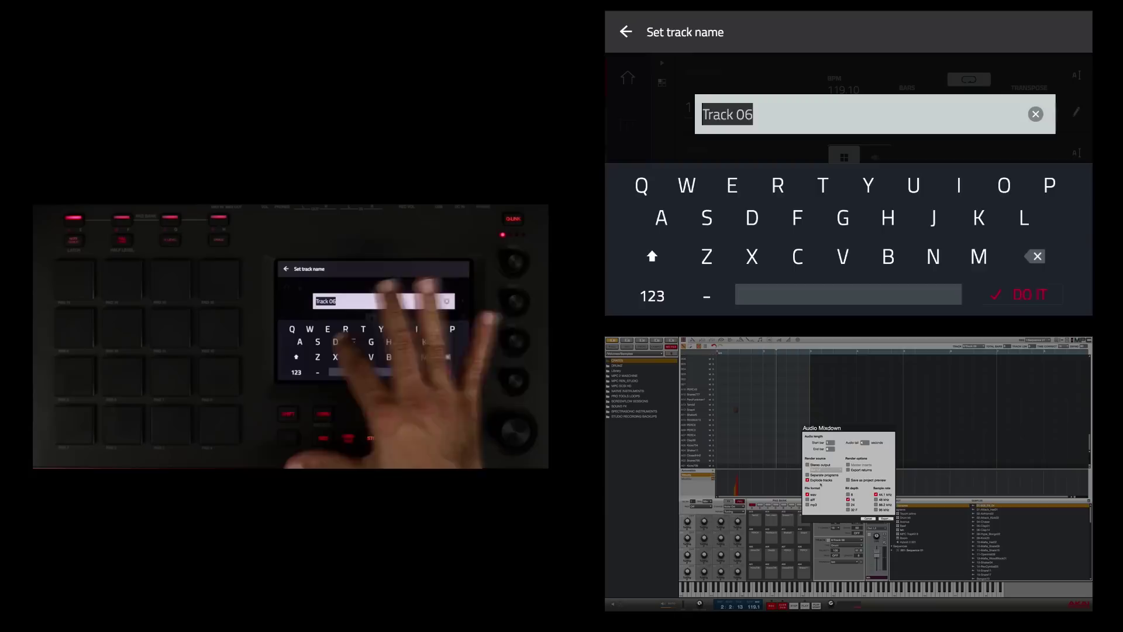
pyautogui.write('P')
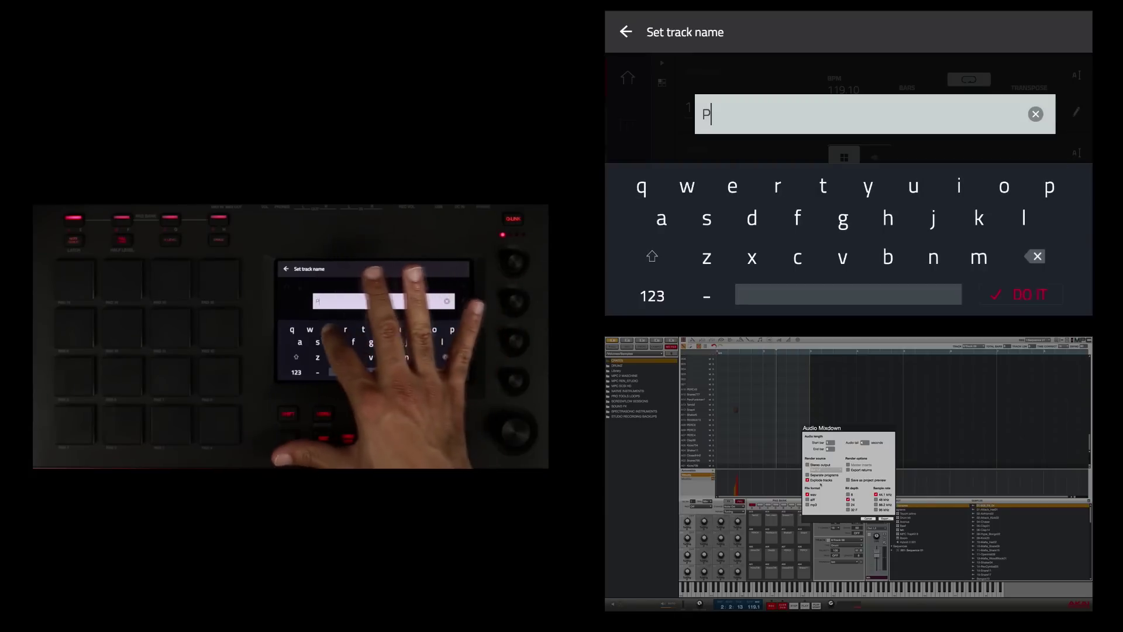
pyautogui.write('erc')
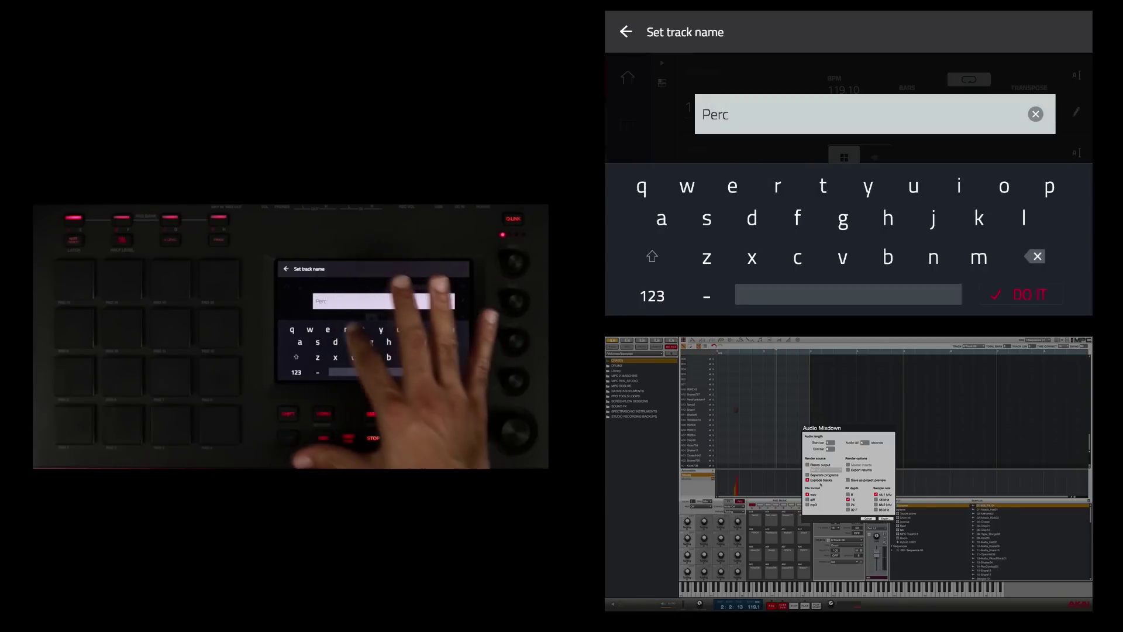
pyautogui.write(' roll')
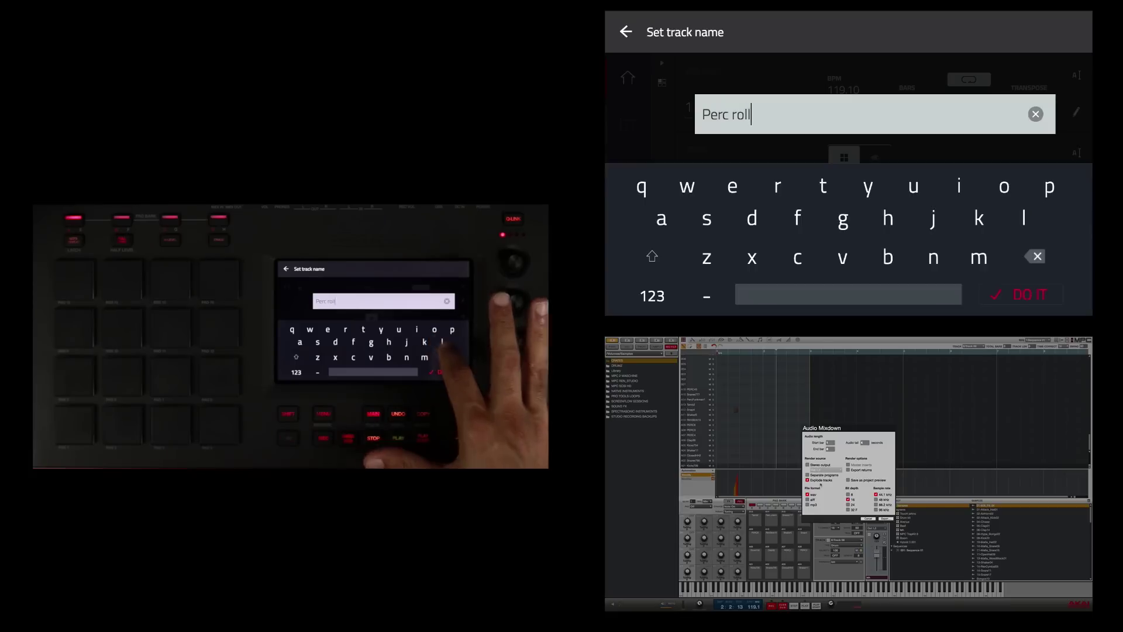
pyautogui.click(1021, 294)
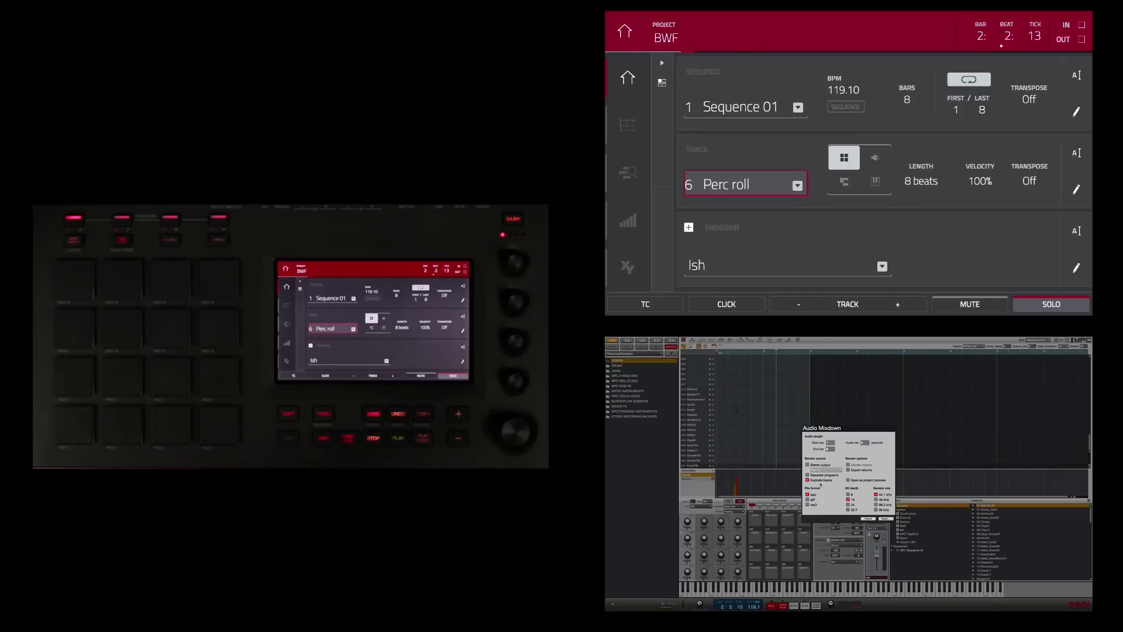
pyautogui.scroll(-1, 515, 433)
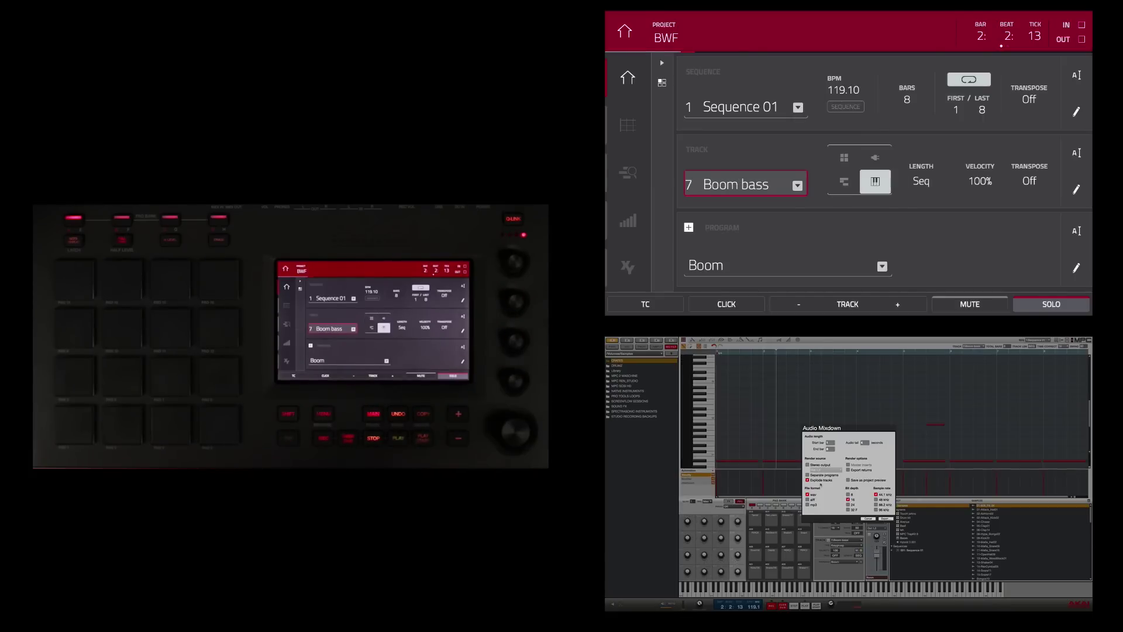
pyautogui.scroll(-1, 515, 433)
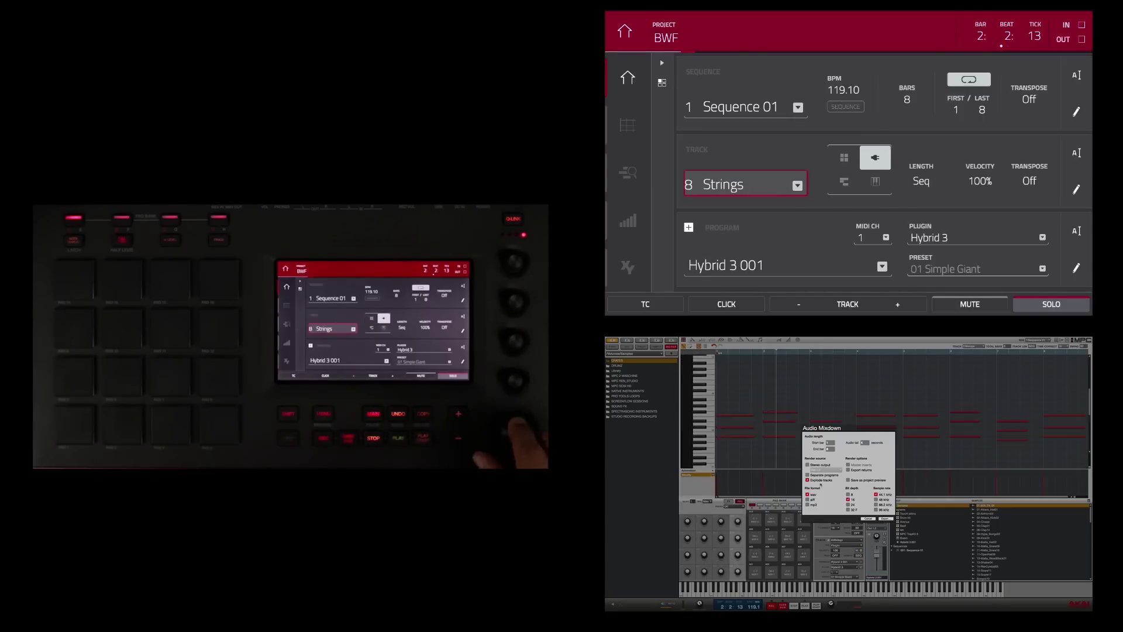
pyautogui.scroll(-1, 514, 433)
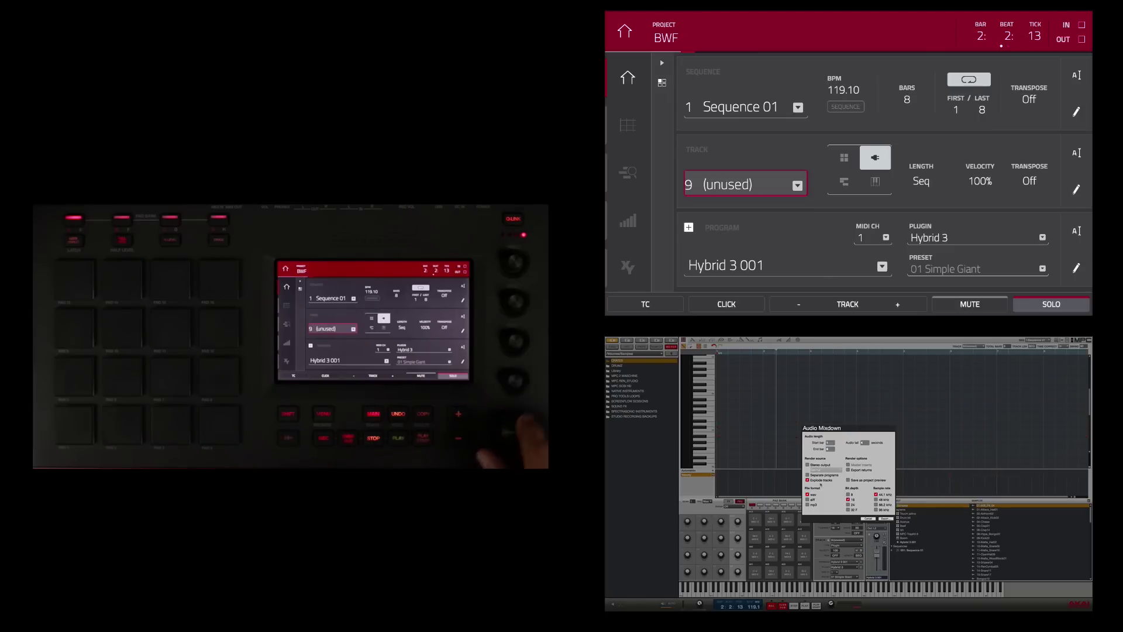
pyautogui.scroll(6, 515, 432)
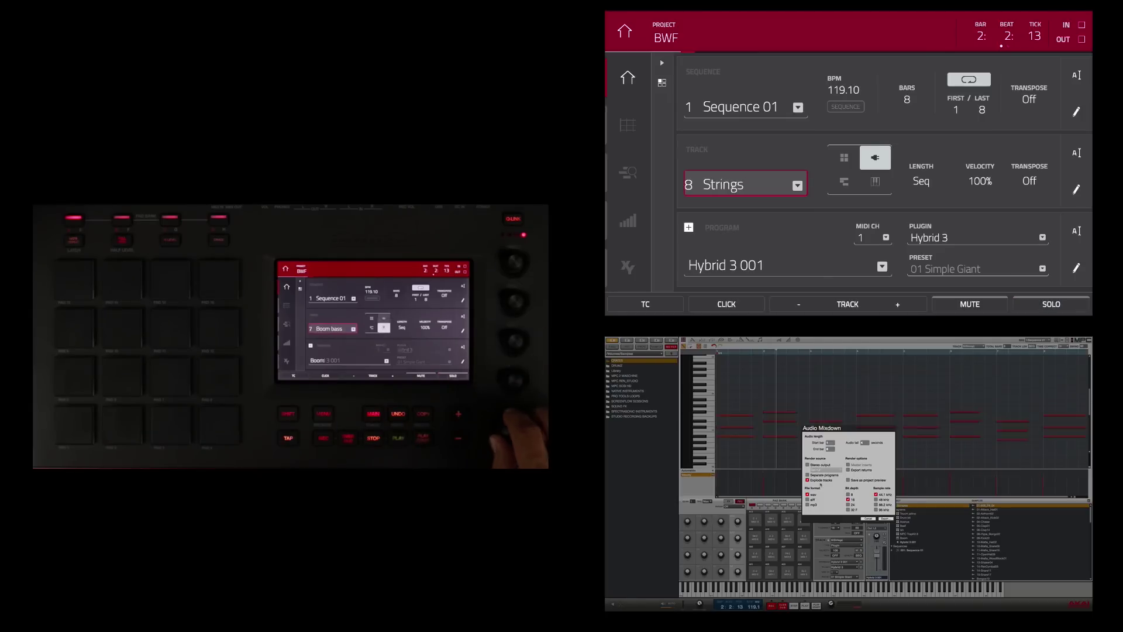
pyautogui.scroll(2, 514, 433)
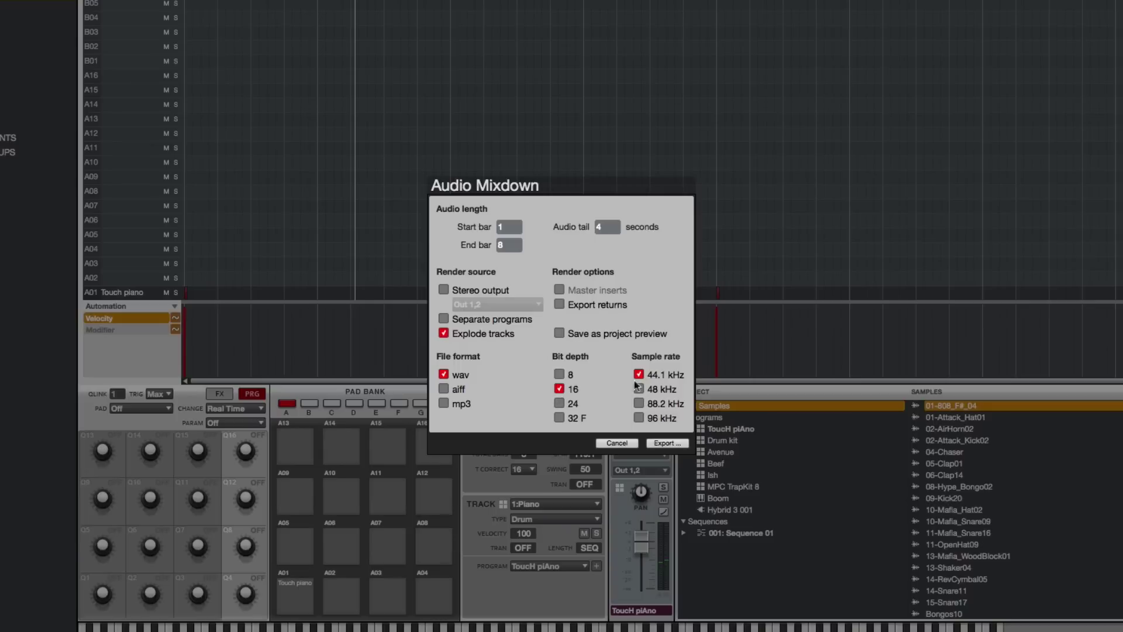
# Save the BWF.wav stem mixdown into a new 'MPC Stems' folder on the Desktop.
pyautogui.click(667, 442)
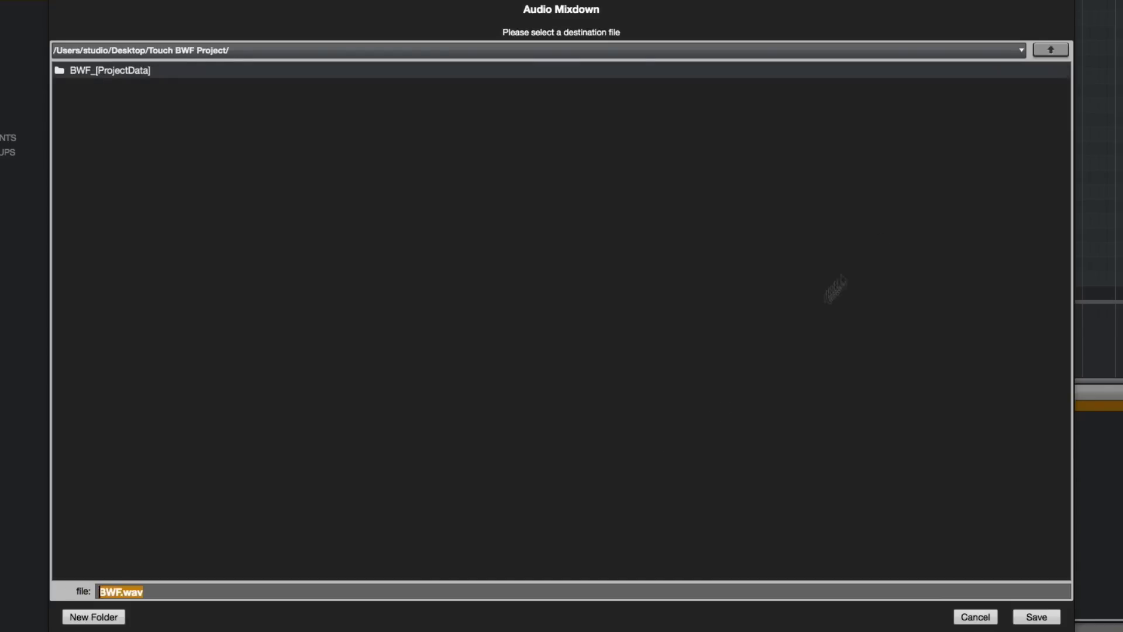
pyautogui.click(1022, 52)
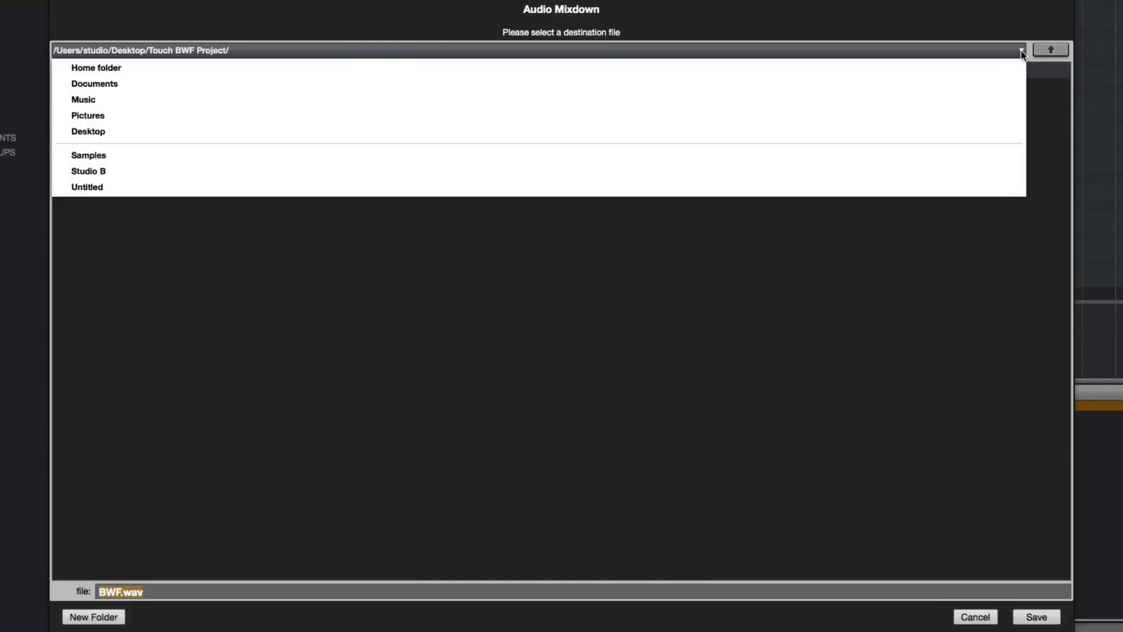
pyautogui.click(553, 135)
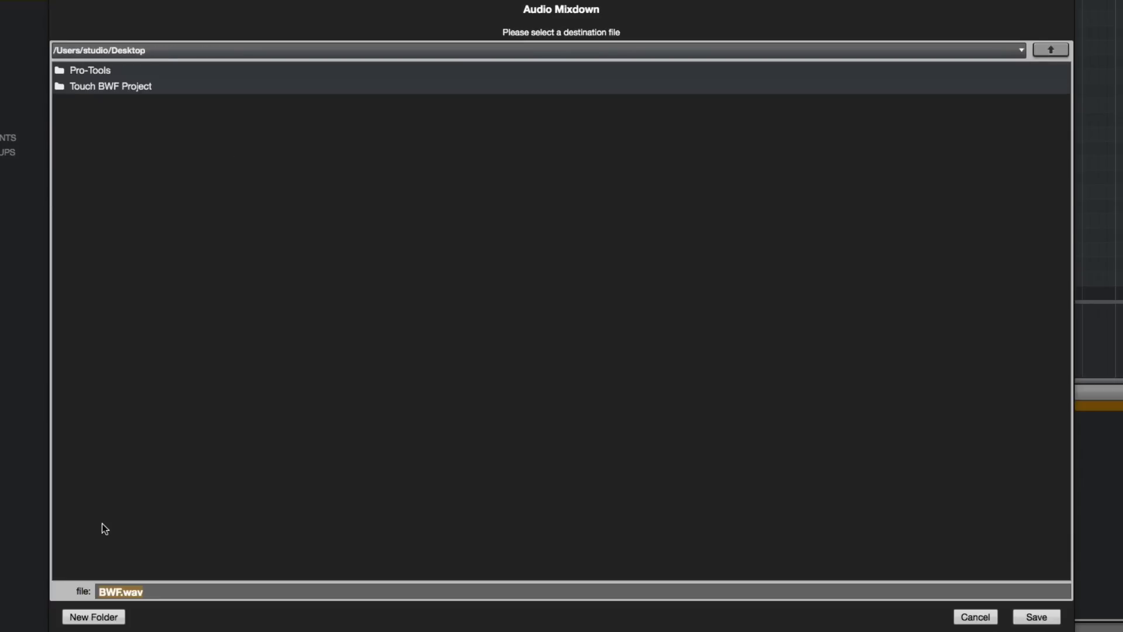
pyautogui.click(94, 616)
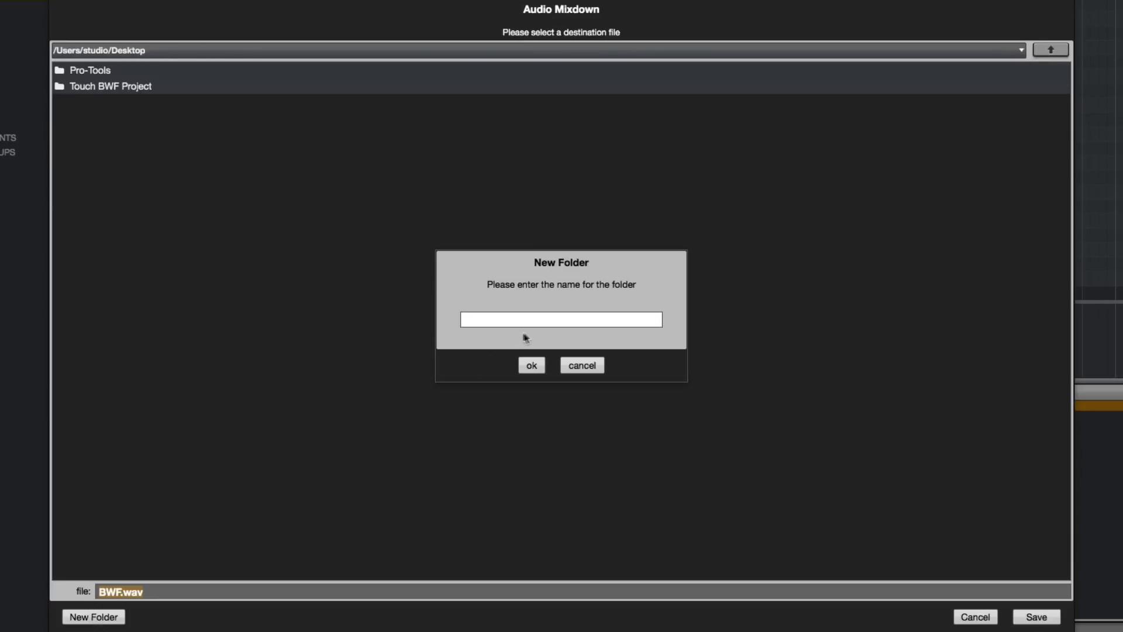
pyautogui.write('MPC Stems')
pyautogui.press('Return')
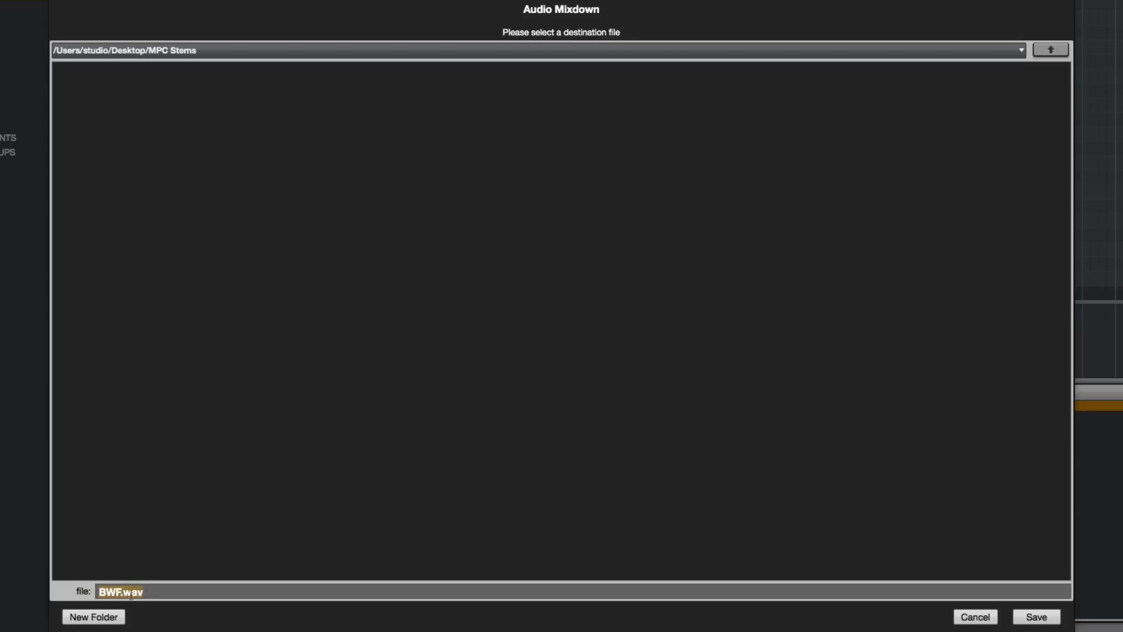
pyautogui.click(1036, 617)
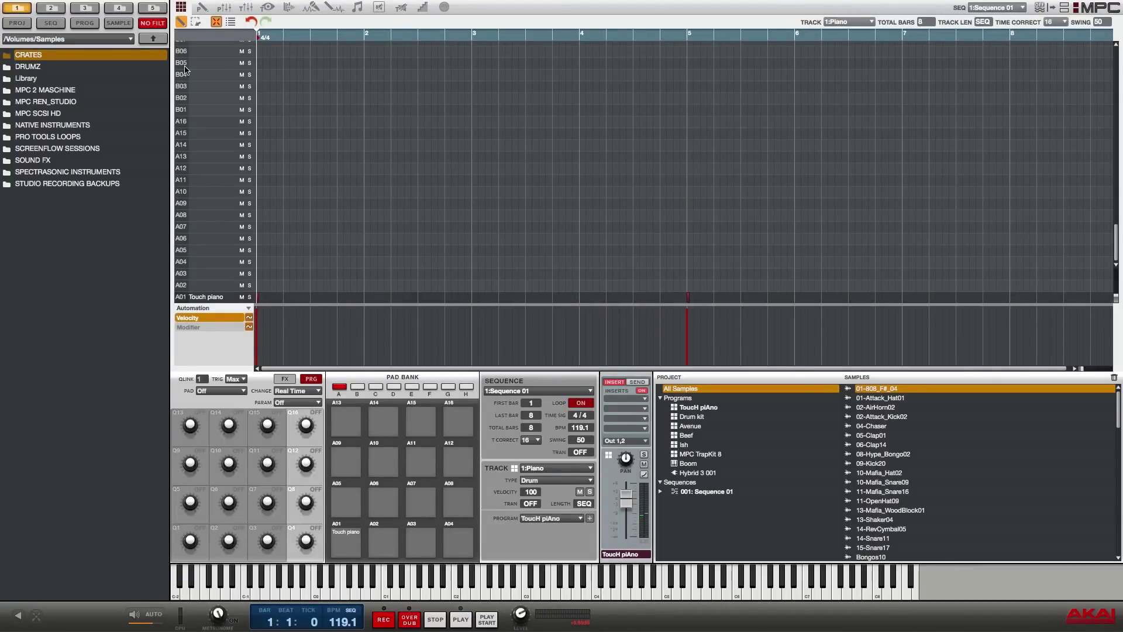
pyautogui.moveTo(33, 5)
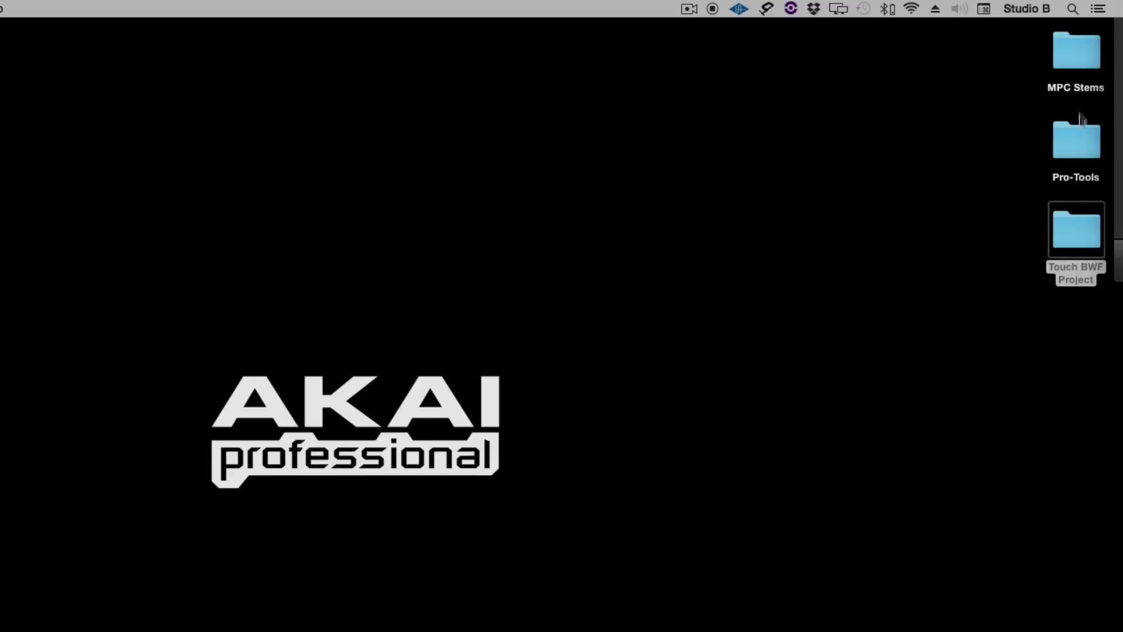
pyautogui.doubleClick(1080, 64)
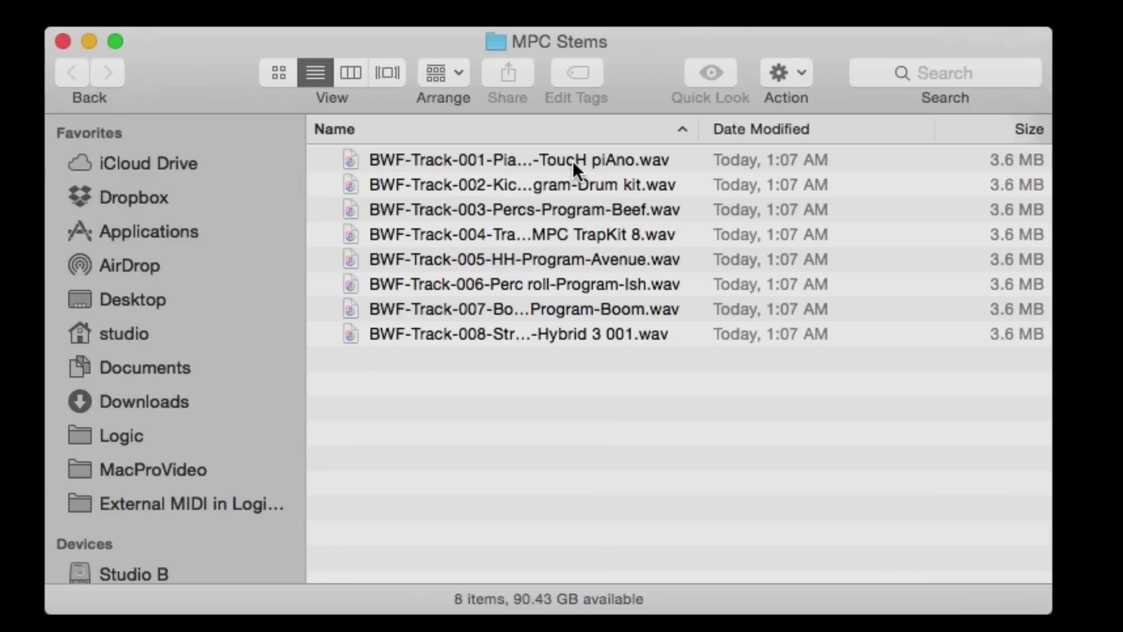
pyautogui.click(531, 172)
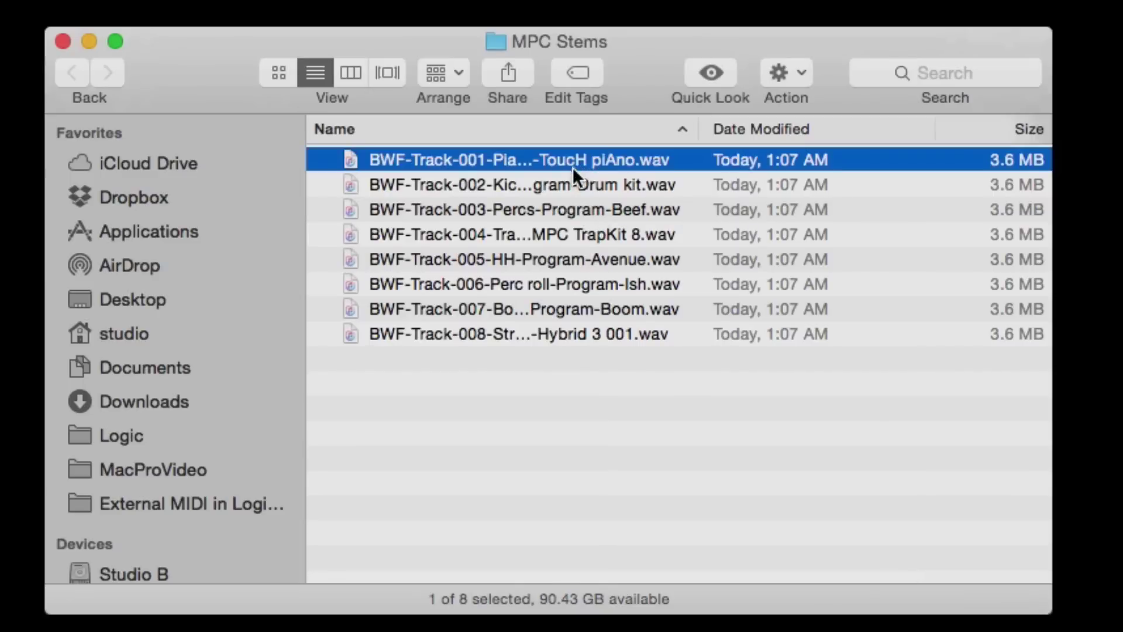
pyautogui.click(572, 187)
pyautogui.click(572, 206)
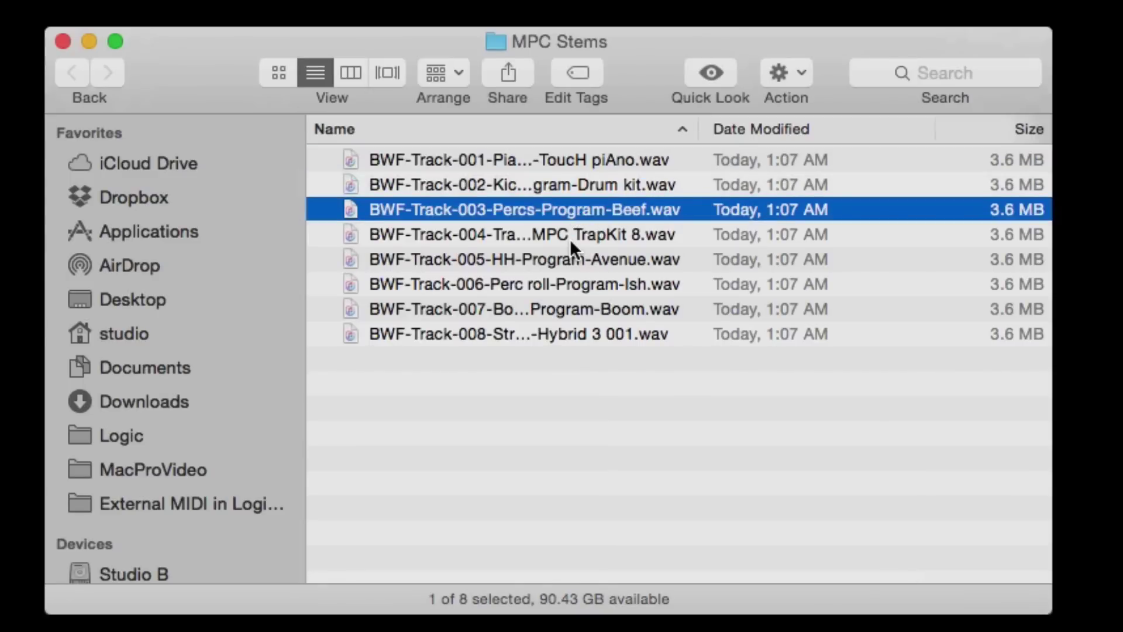
pyautogui.click(570, 239)
pyautogui.click(562, 283)
pyautogui.click(562, 309)
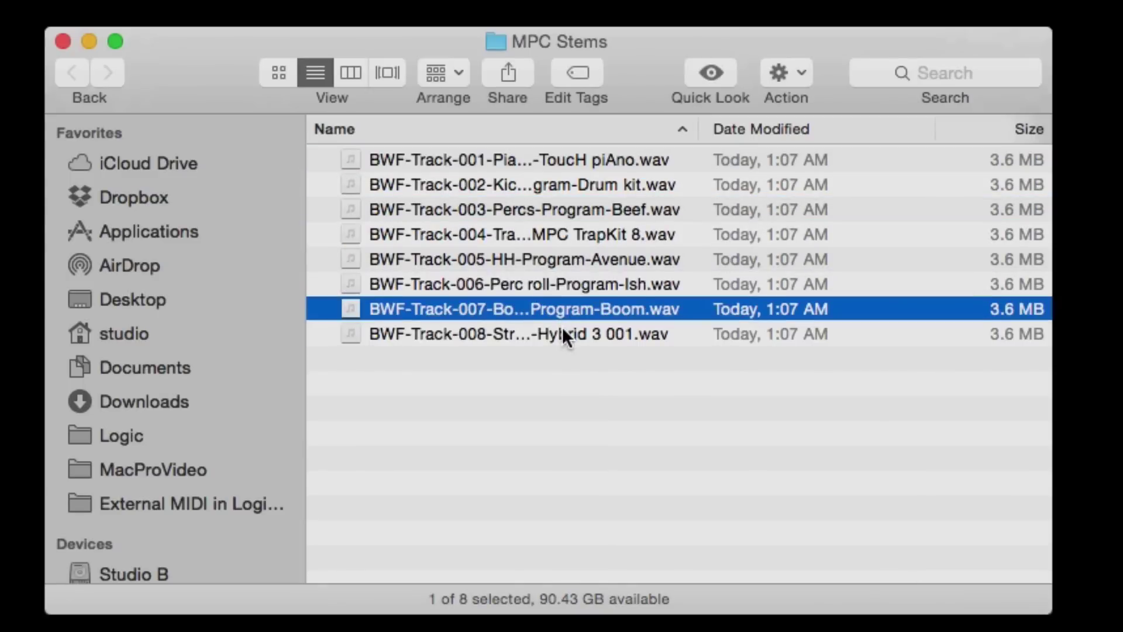
pyautogui.click(563, 333)
pyautogui.click(288, 95)
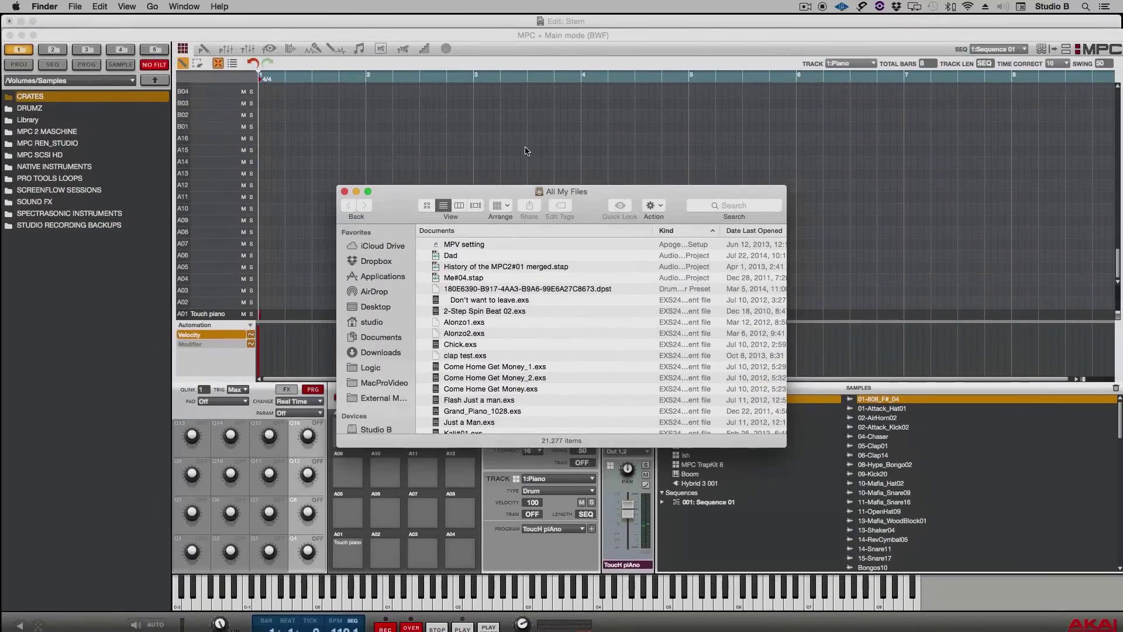
pyautogui.click(344, 191)
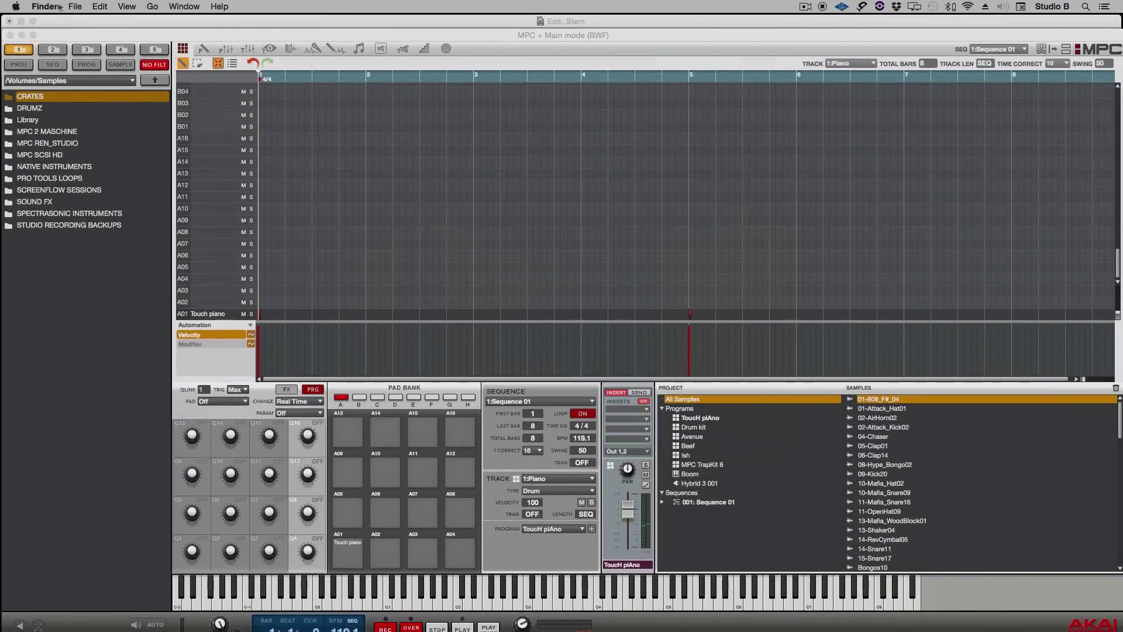
pyautogui.click(50, 41)
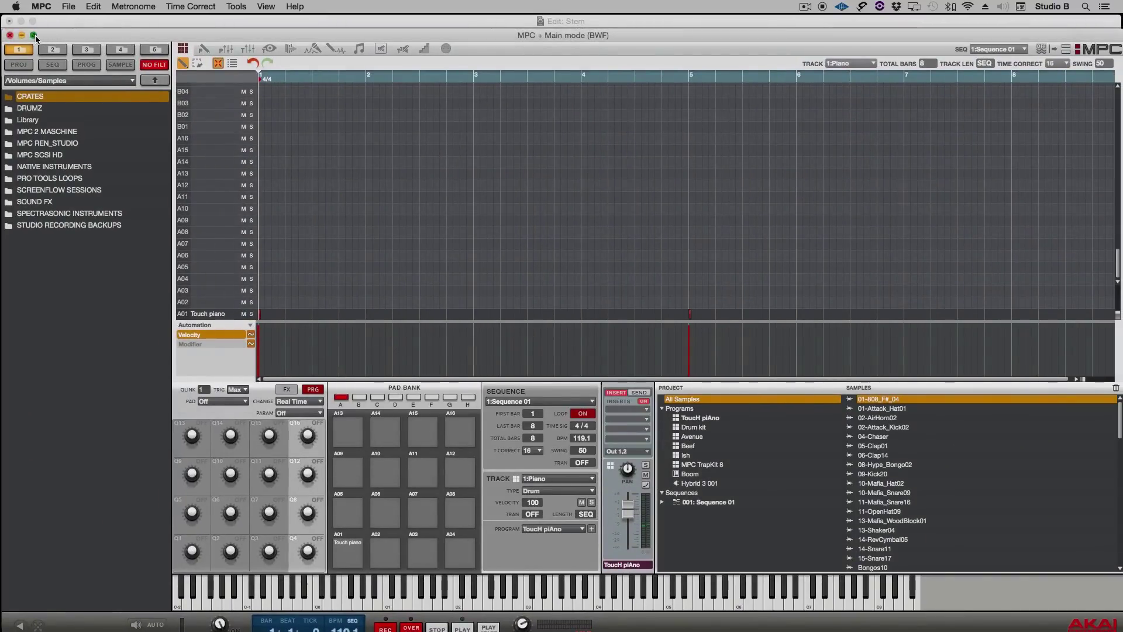
# Open Logic's file browser on All Files and navigate from Home into the Desktop folder.
pyautogui.click(33, 35)
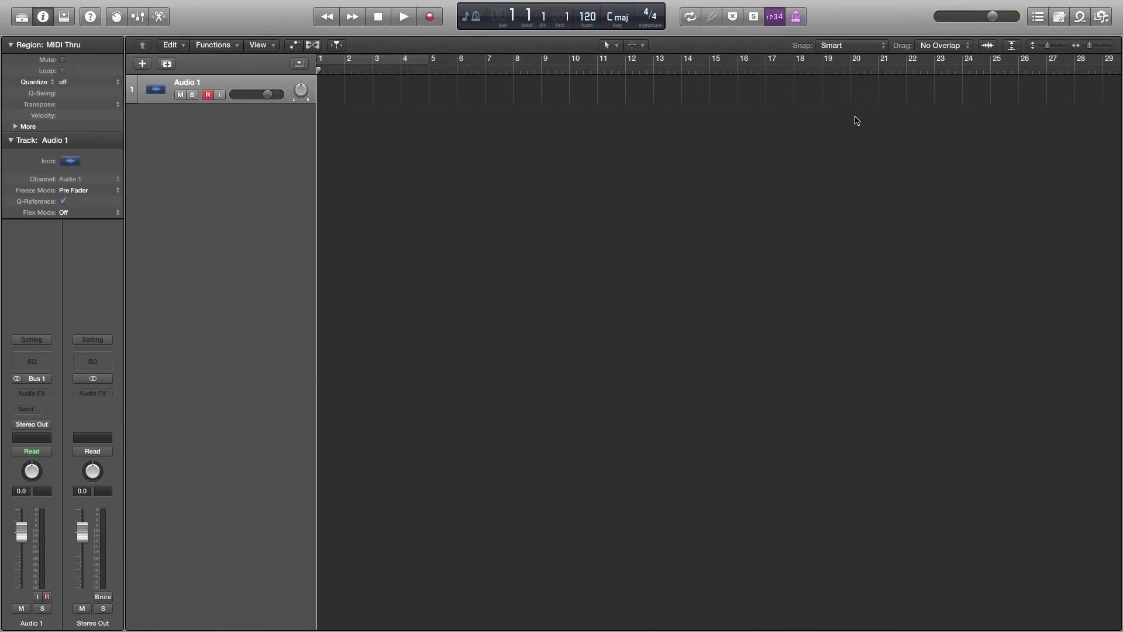
pyautogui.press('f')
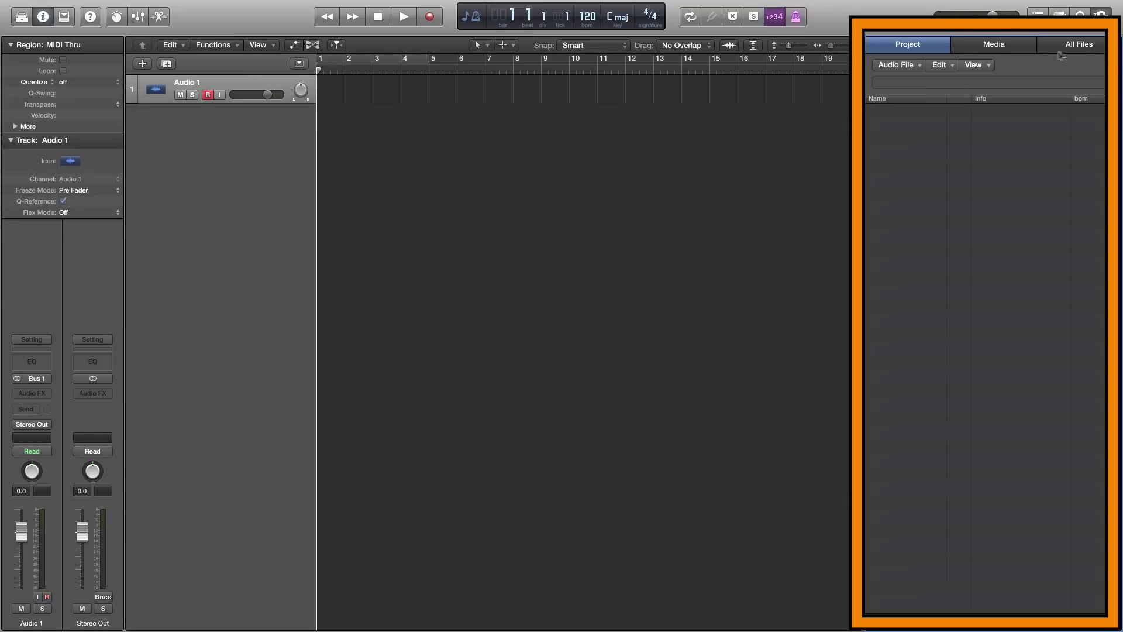
pyautogui.click(1083, 48)
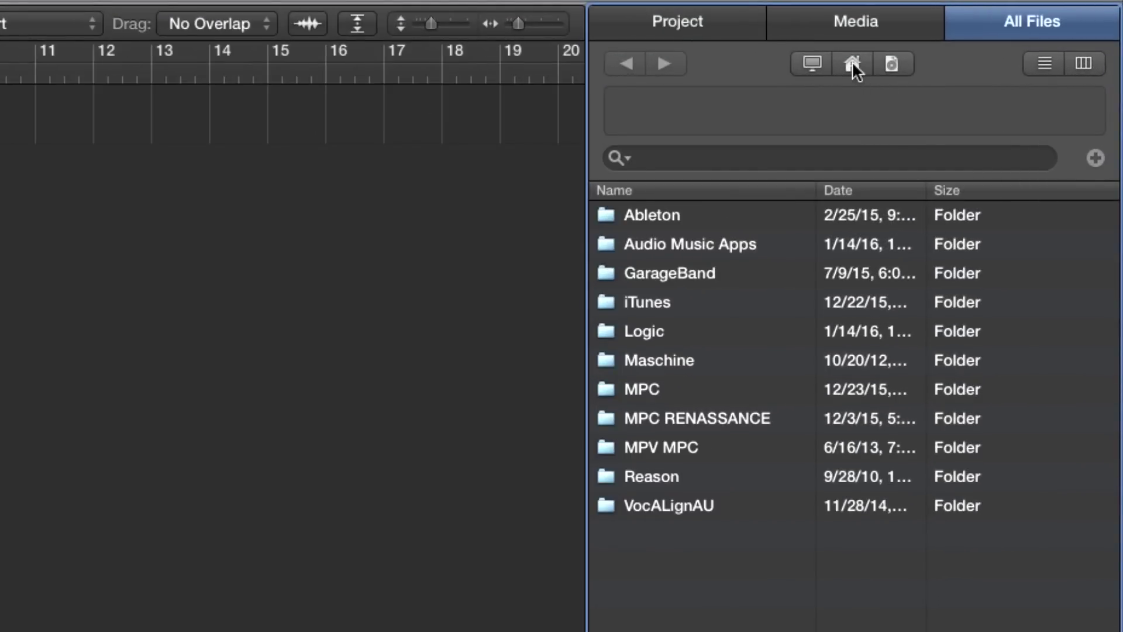
pyautogui.click(852, 62)
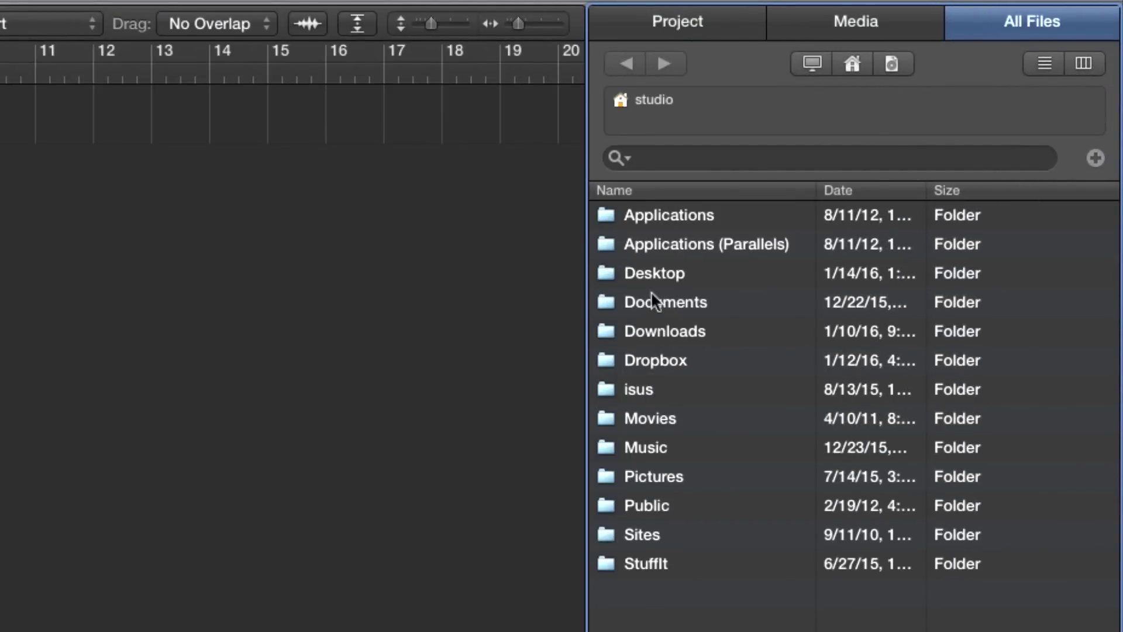
pyautogui.doubleClick(643, 272)
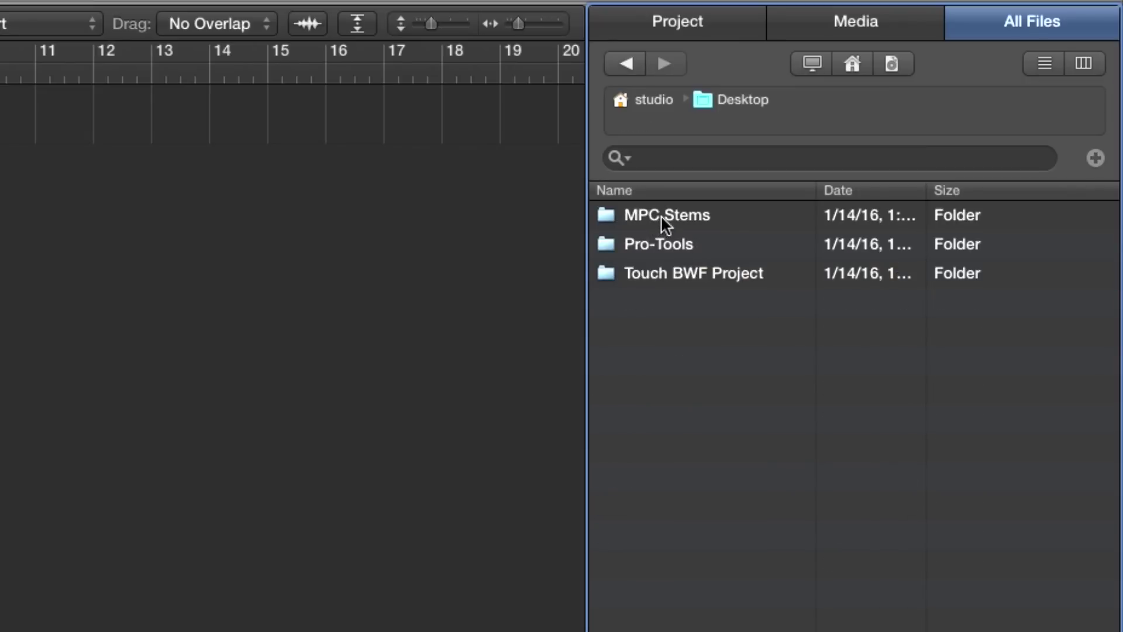
# Drop the MPC Stems folder at bar 1, creating a new track for each stem.
pyautogui.moveTo(661, 215); pyautogui.dragTo(0, 221)
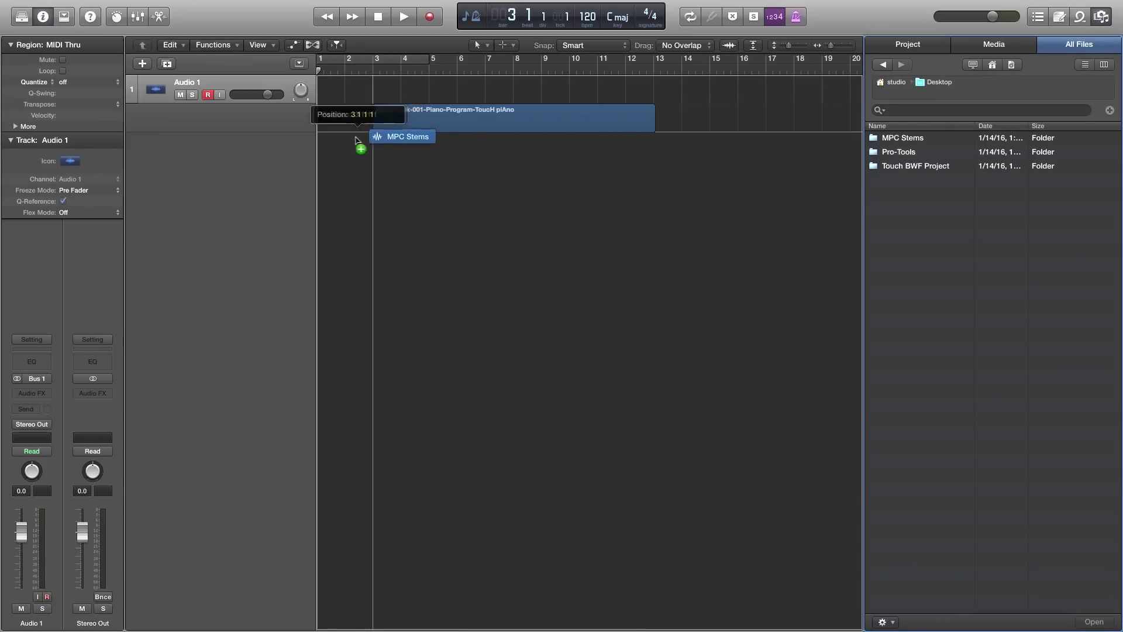
pyautogui.moveTo(357, 140); pyautogui.dragTo(319, 135)
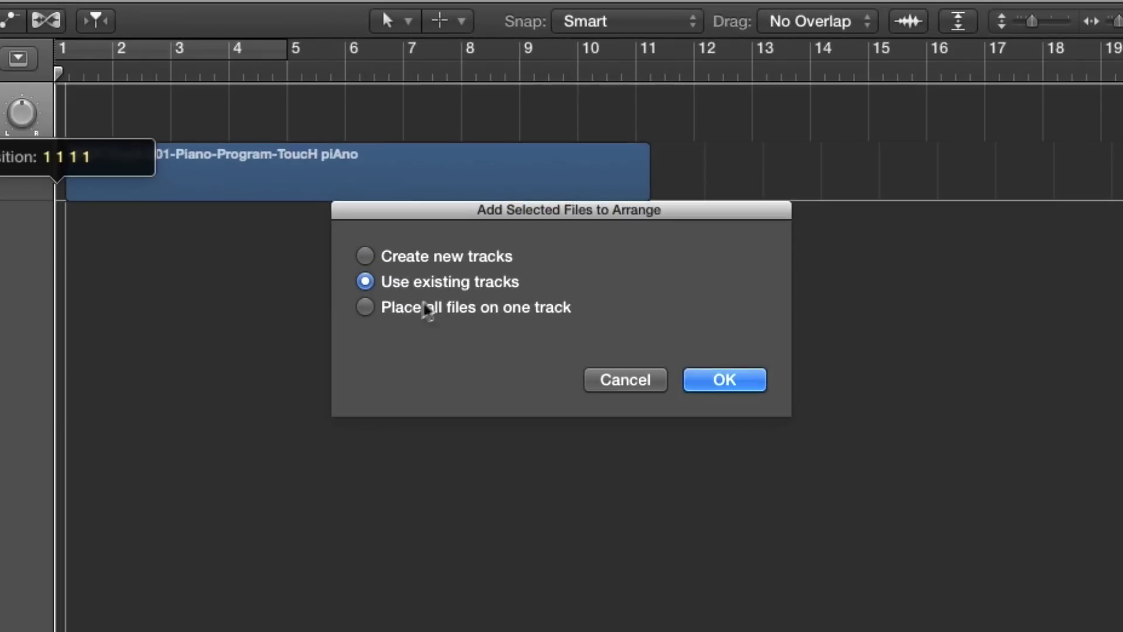
pyautogui.click(369, 256)
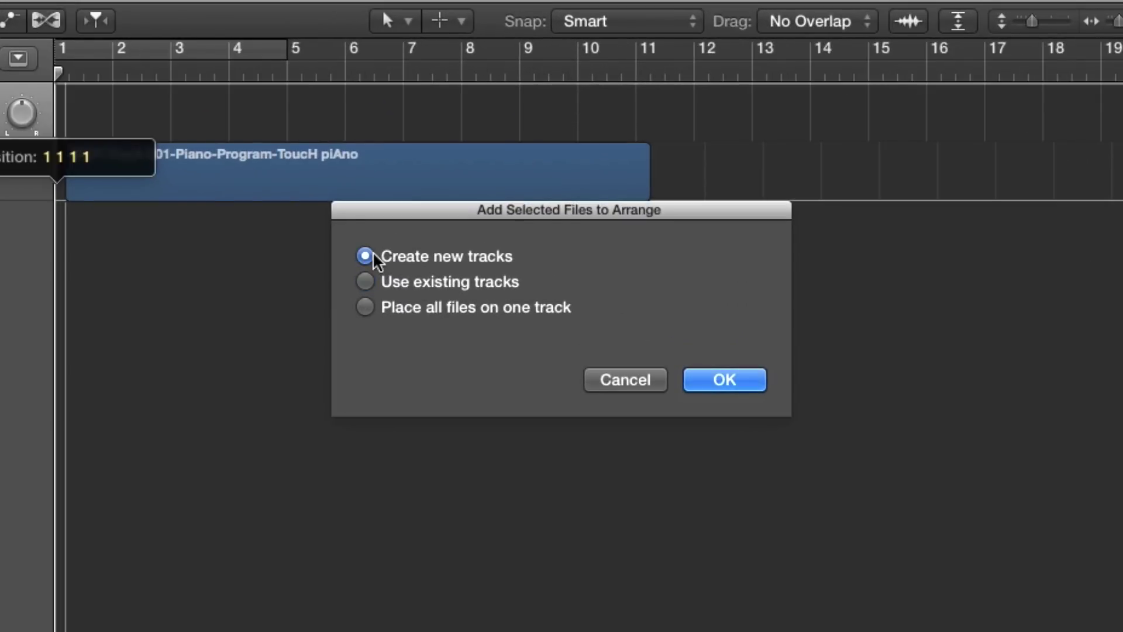
pyautogui.click(720, 383)
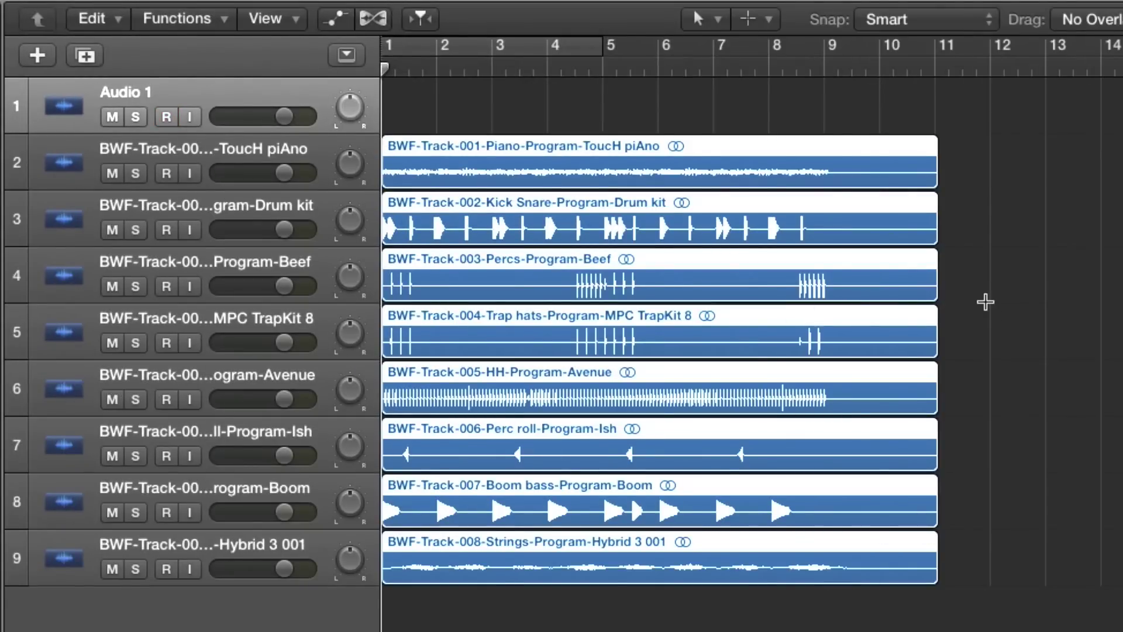
# Deselect the regions, turn on Flex view, and play the eight stems from bar 1.
pyautogui.click(1035, 168)
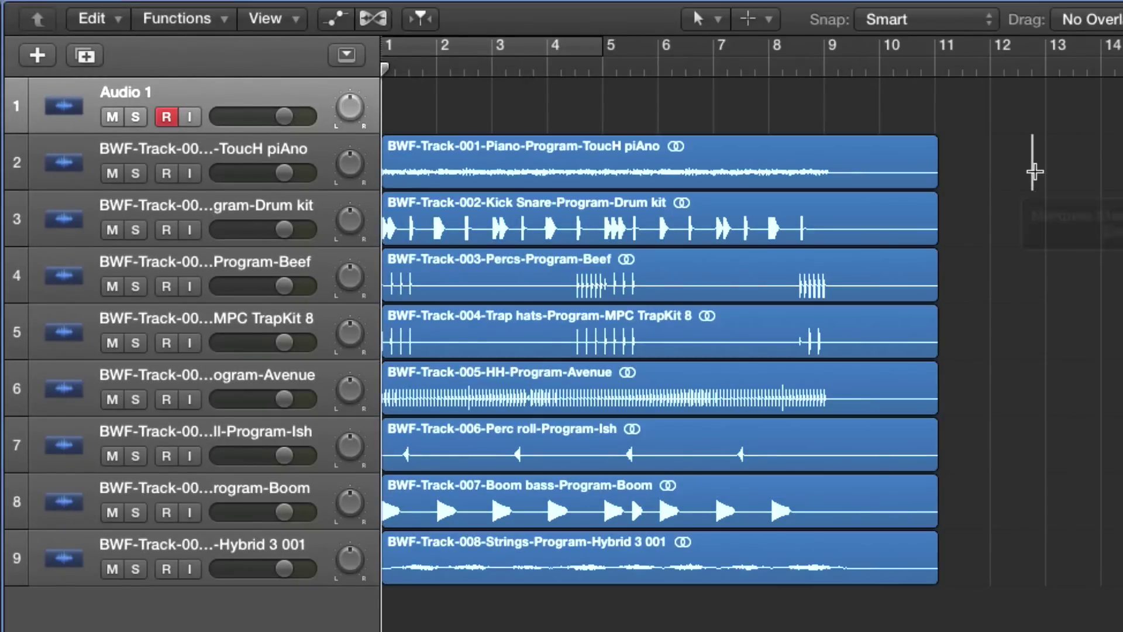
pyautogui.press('super+f')
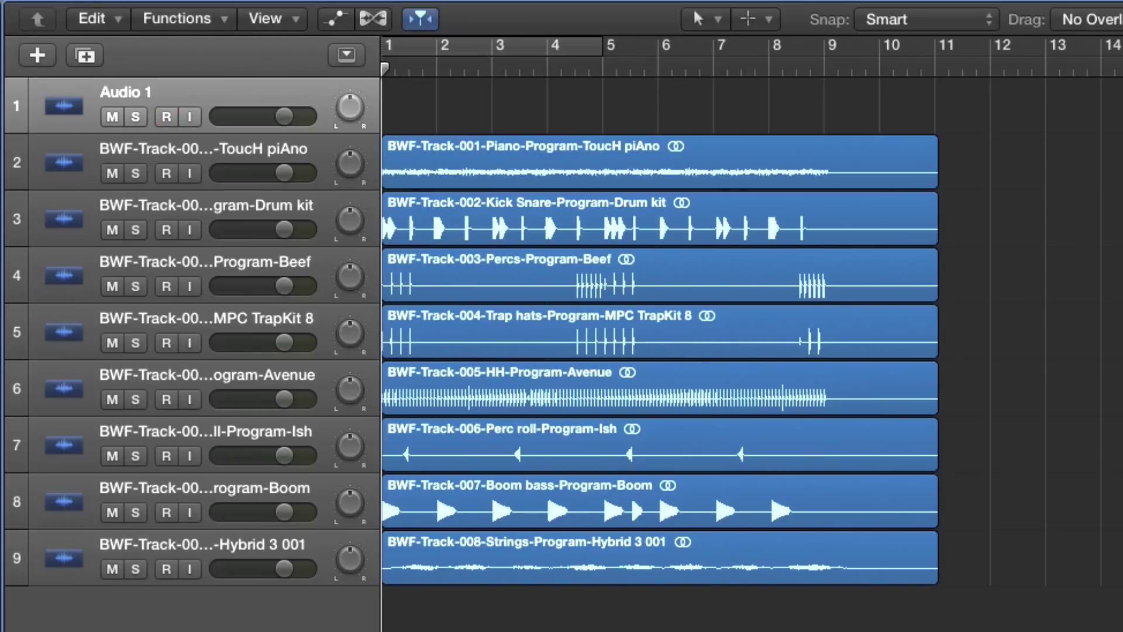
pyautogui.press('space')
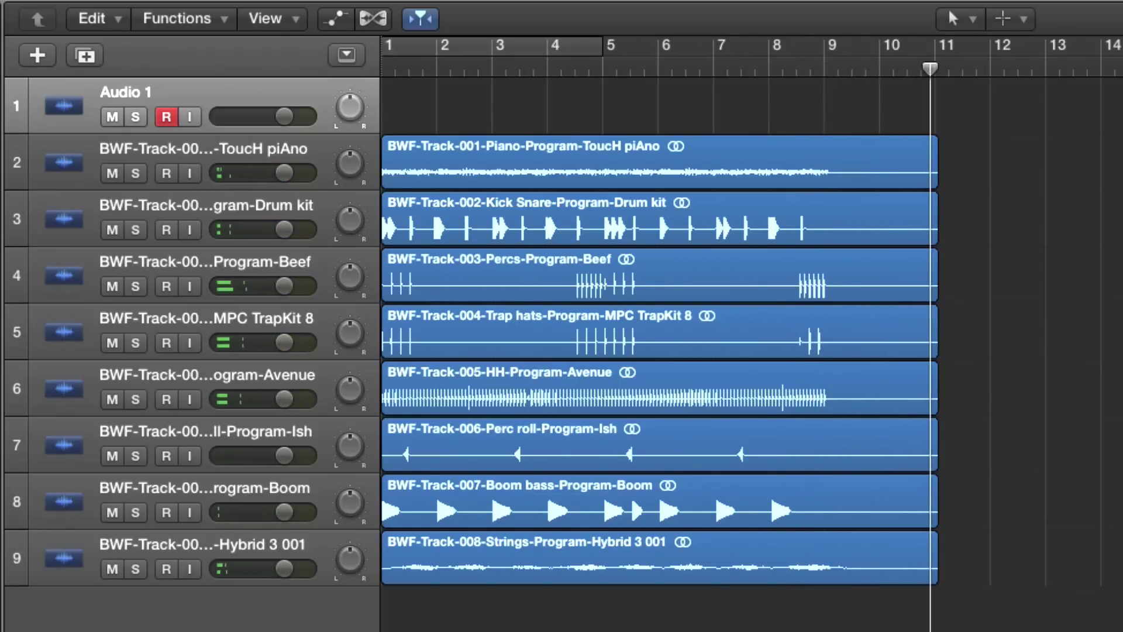
# Show tempo in the counter and change the project tempo from 120 to 119.1 bpm.
pyautogui.press('space')
pyautogui.click(693, 32)
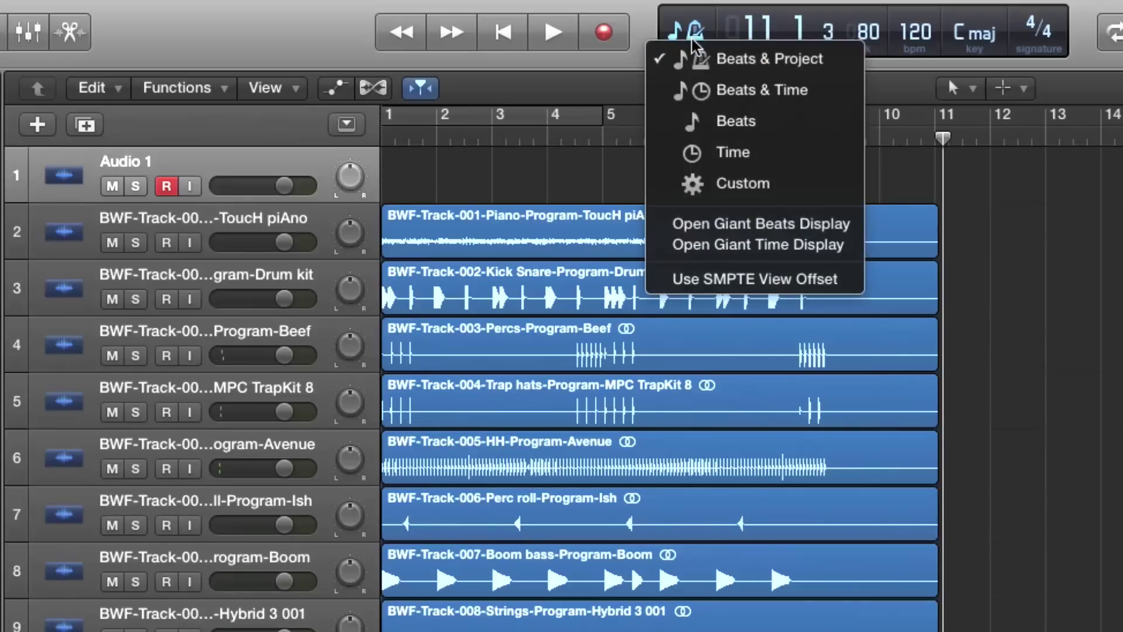
pyautogui.click(692, 186)
pyautogui.doubleClick(894, 18)
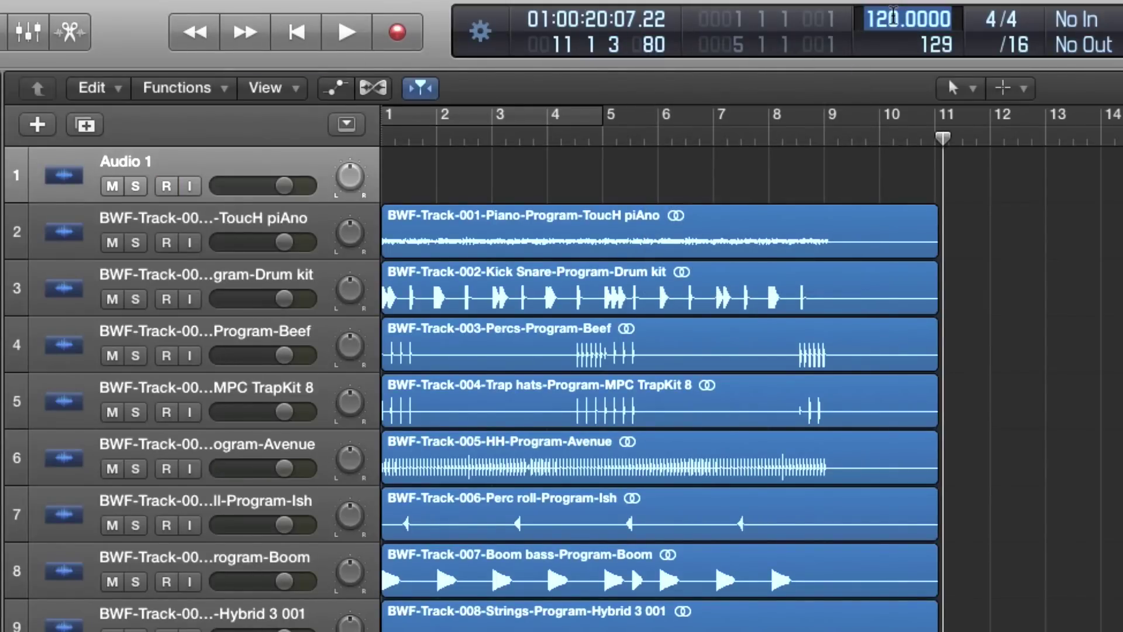
pyautogui.write('119')
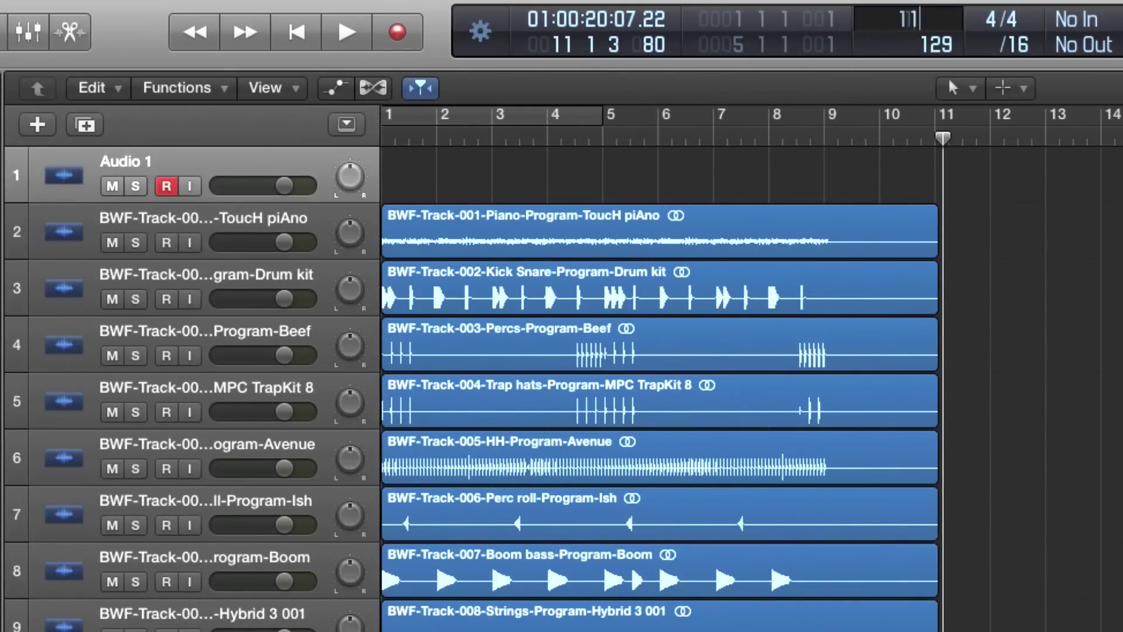
pyautogui.write('.1')
pyautogui.press('Return')
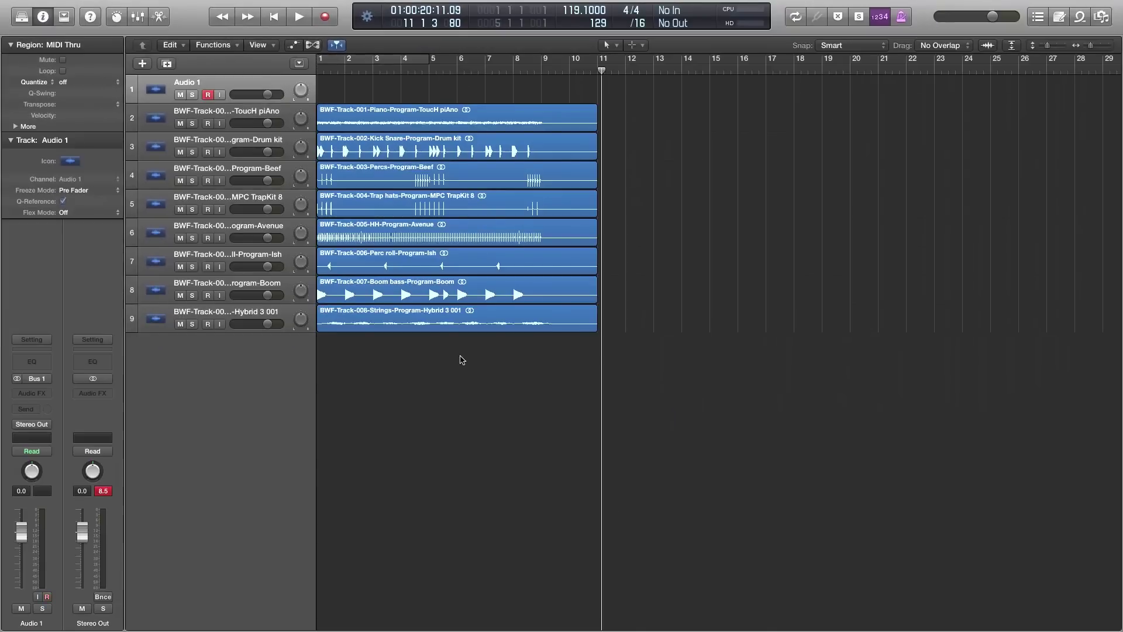
# Zoom out, select all eight stem regions, and copy them to start at bar 9.
pyautogui.press('super+Left')
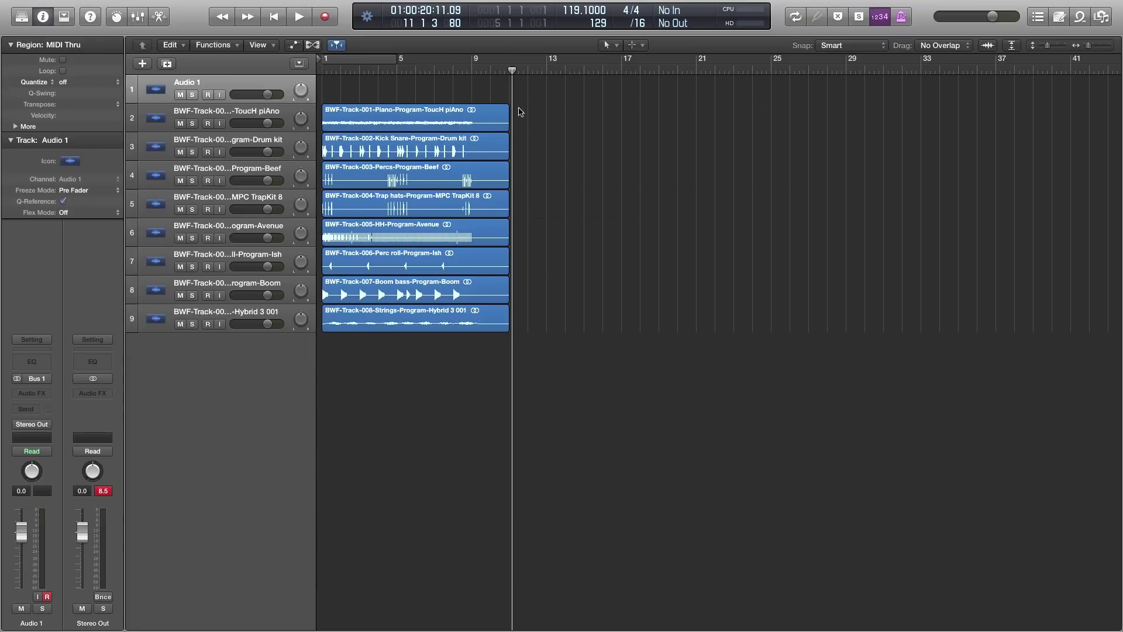
pyautogui.moveTo(520, 111); pyautogui.dragTo(396, 315)
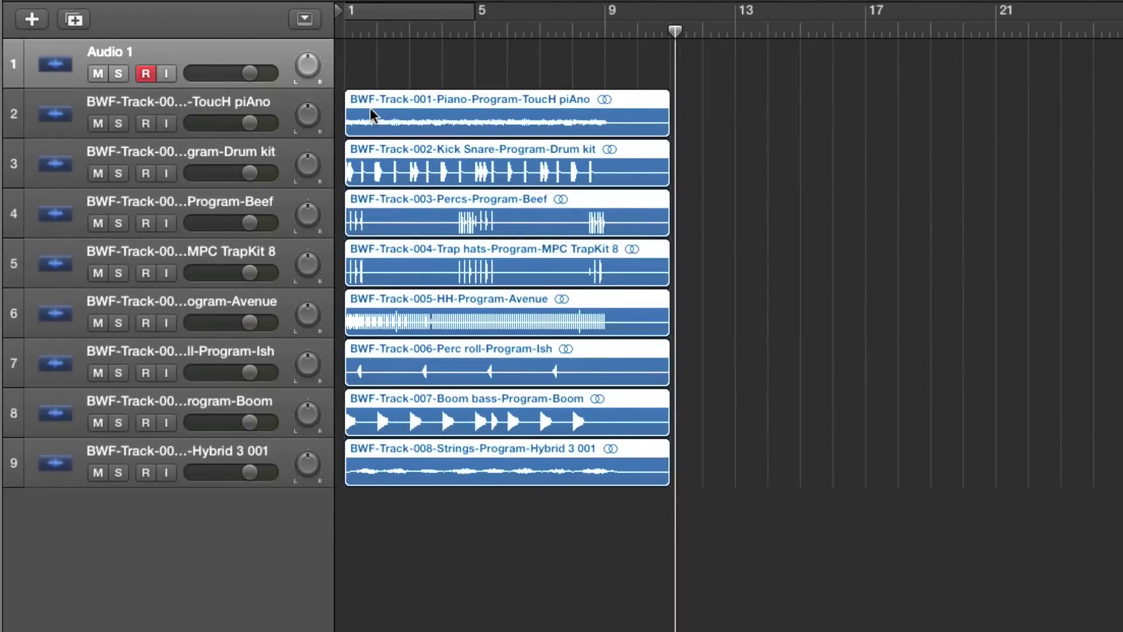
pyautogui.moveTo(370, 114); pyautogui.dragTo(631, 131)
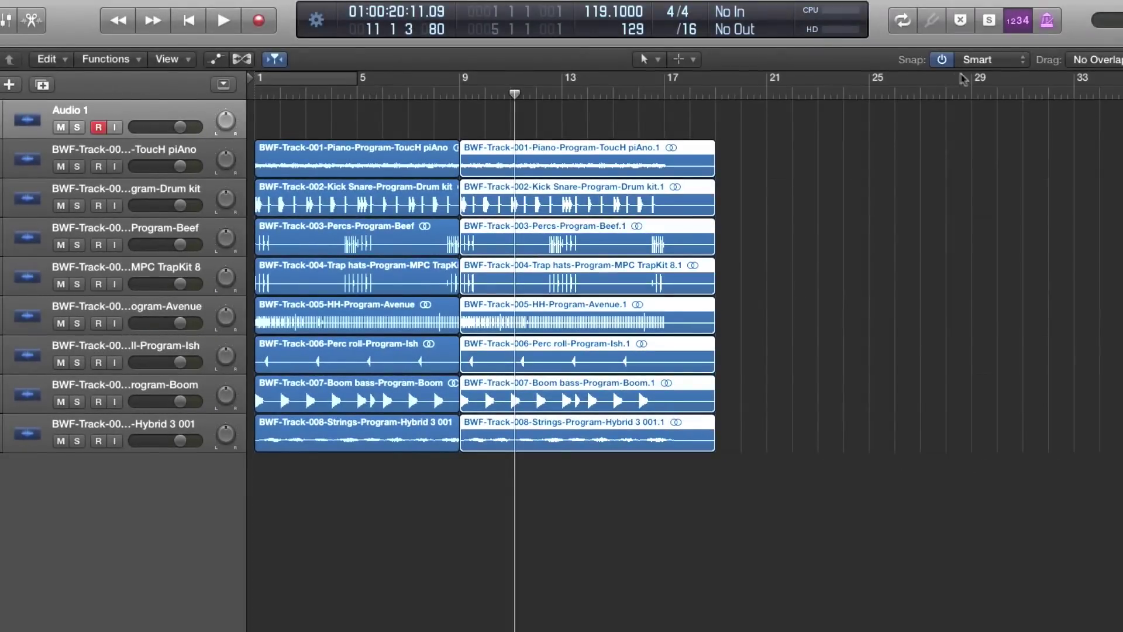
# Set snapping to Bar, trim the copied regions to end at bar 17, and move the playhead to bar 7.
pyautogui.click(983, 61)
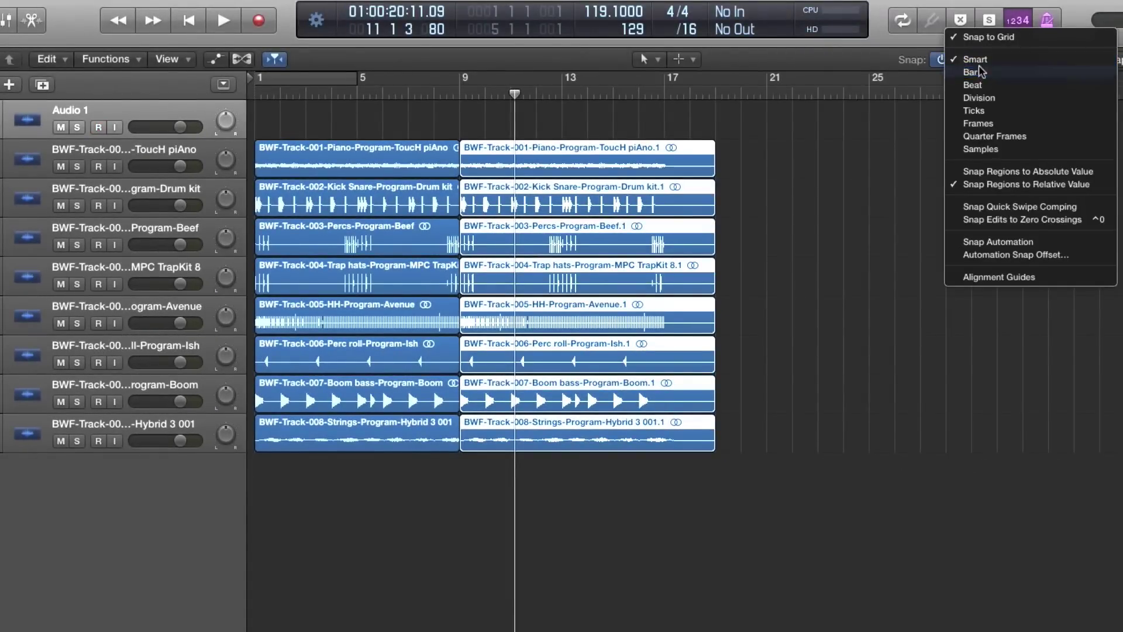
pyautogui.click(970, 72)
pyautogui.click(974, 60)
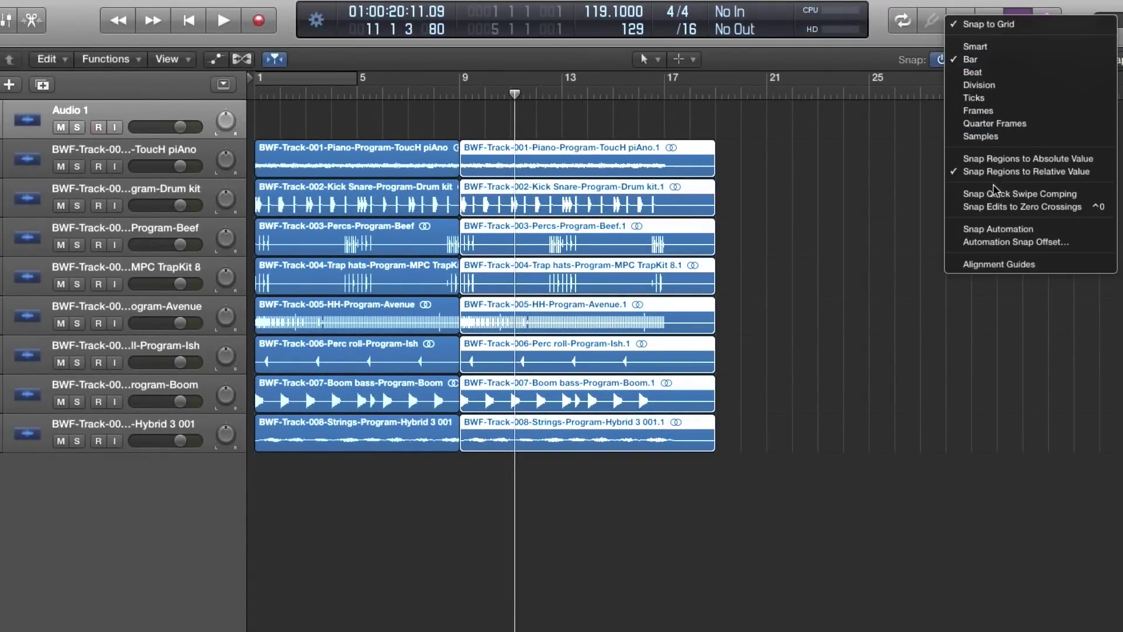
pyautogui.click(932, 183)
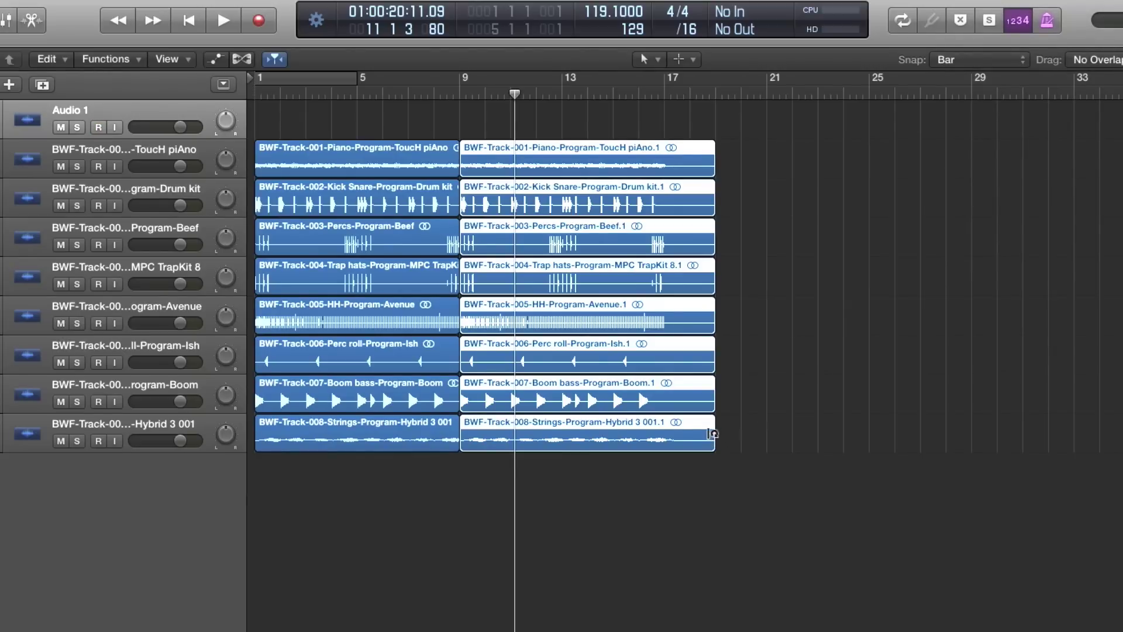
pyautogui.moveTo(709, 406); pyautogui.dragTo(666, 402)
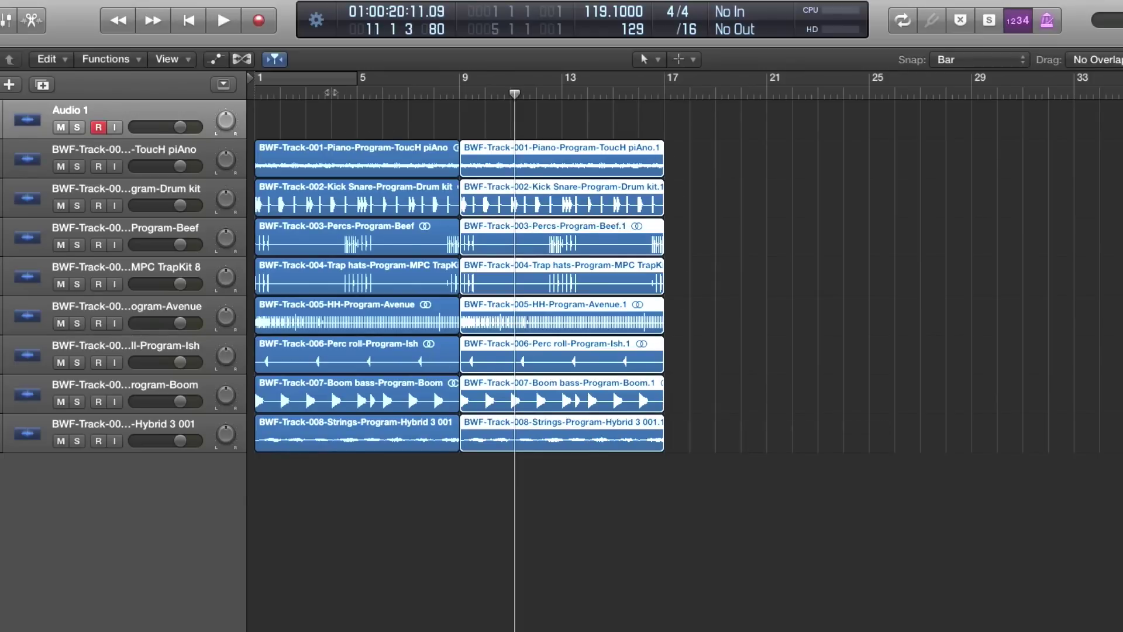
pyautogui.click(413, 97)
# Repeat the copied eight-bar stem block three times so it reaches bar 41.
pyautogui.press('space')
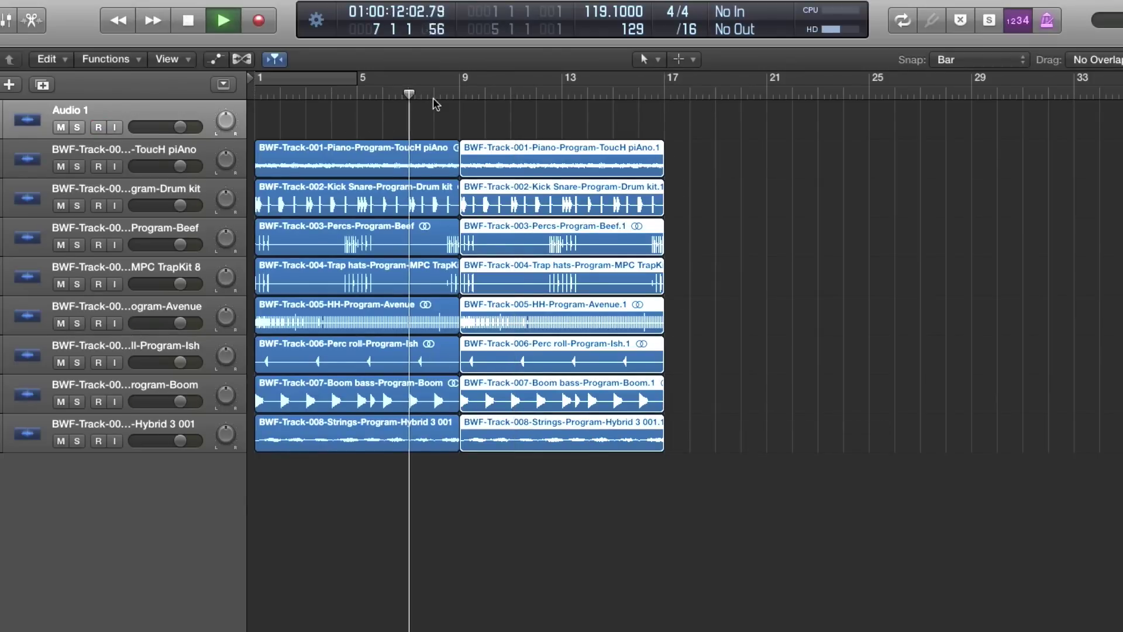
pyautogui.click(401, 514)
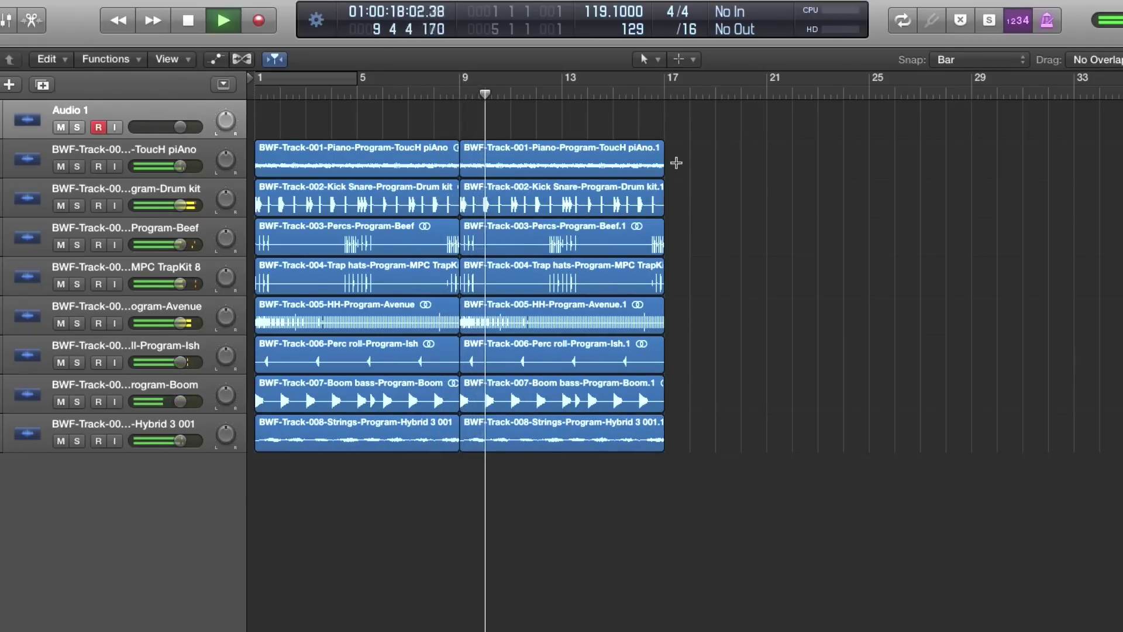
pyautogui.moveTo(669, 150); pyautogui.dragTo(583, 407)
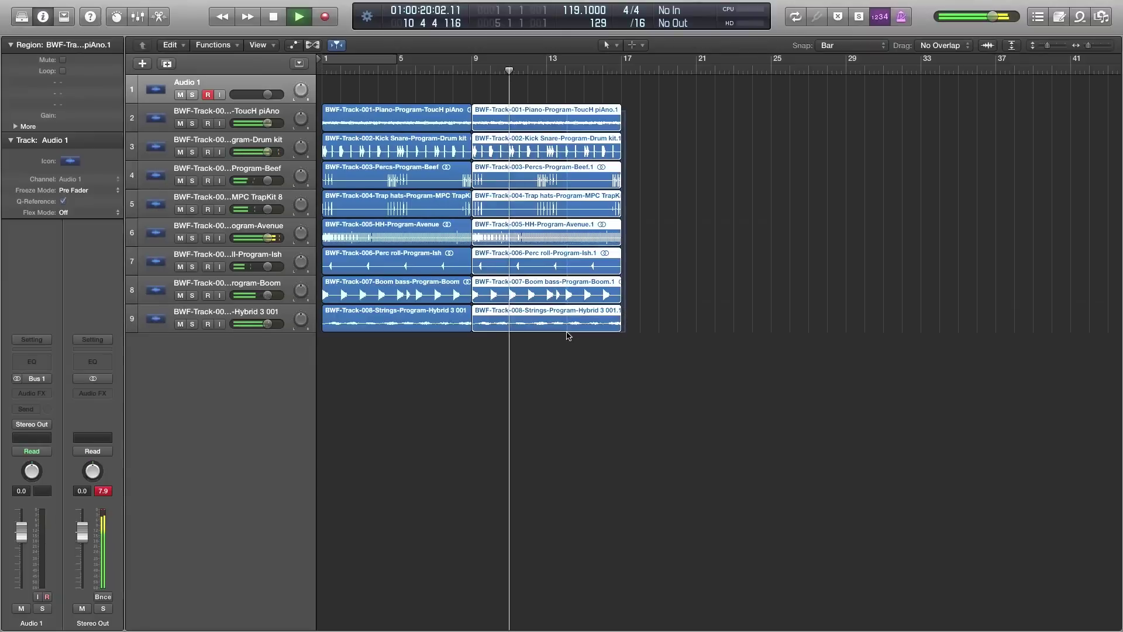
pyautogui.press('super+r')
pyautogui.press('super+r')
pyautogui.press('super+r')
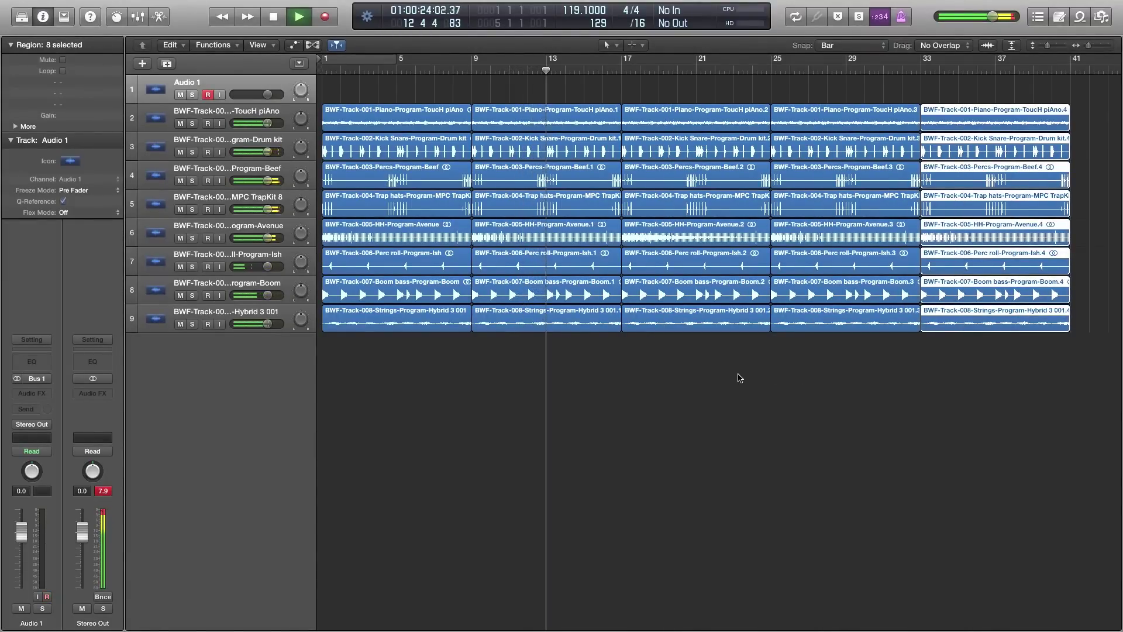
# Replace the extra repeated region columns so the stem block fills bars 17–41.
pyautogui.press('space')
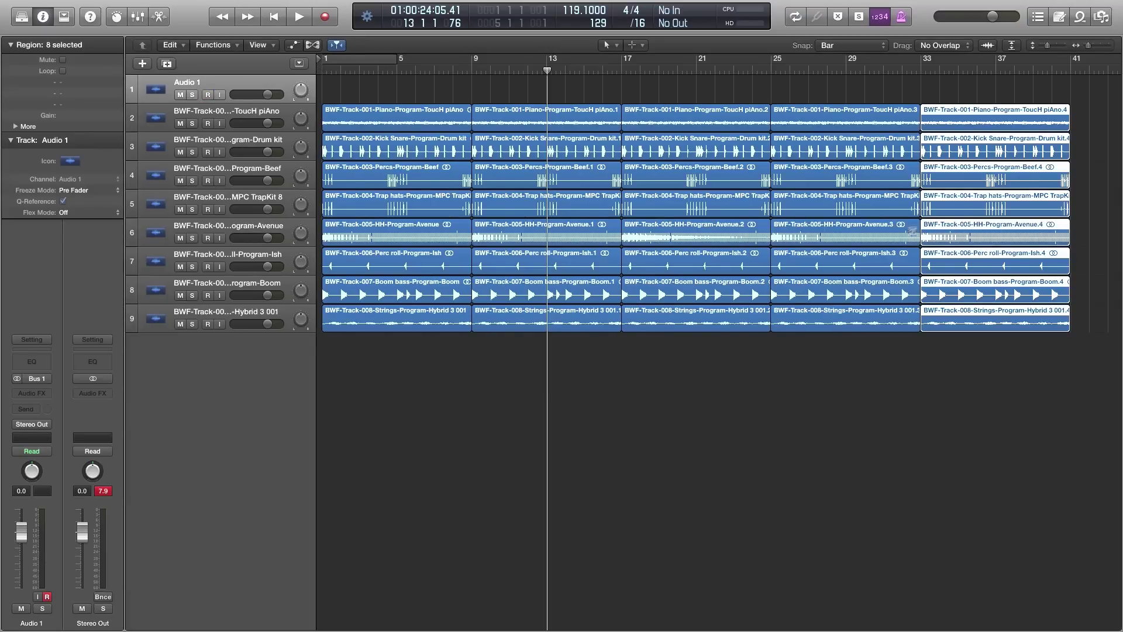
pyautogui.press('Delete')
pyautogui.press('Delete')
pyautogui.press('Delete')
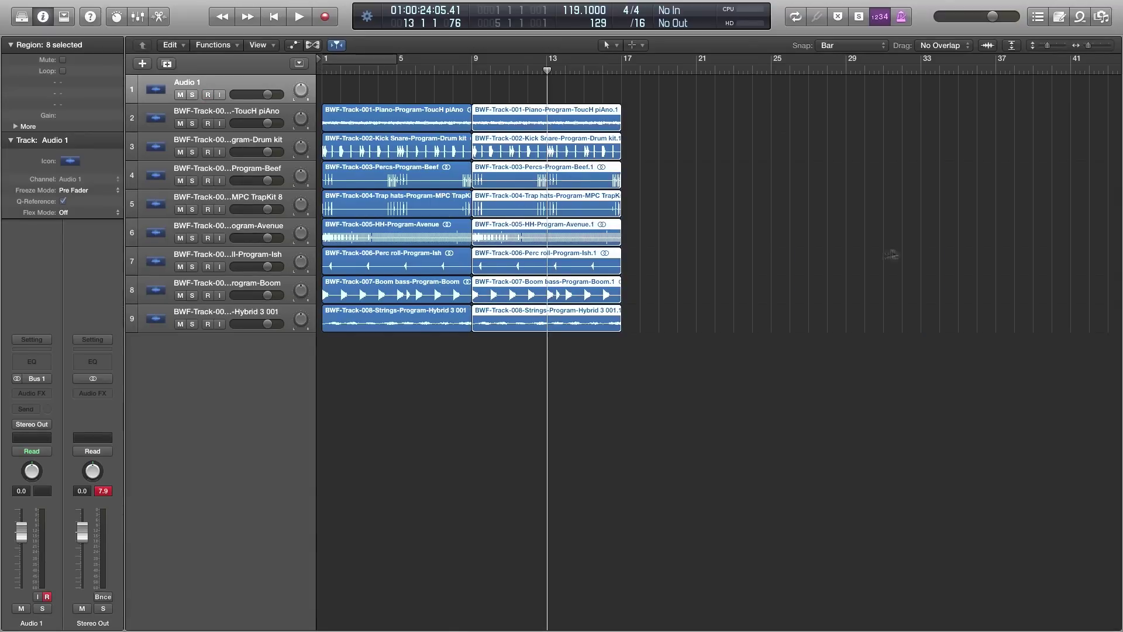
pyautogui.press('super+r')
pyautogui.press('super+r')
pyautogui.press('super+r')
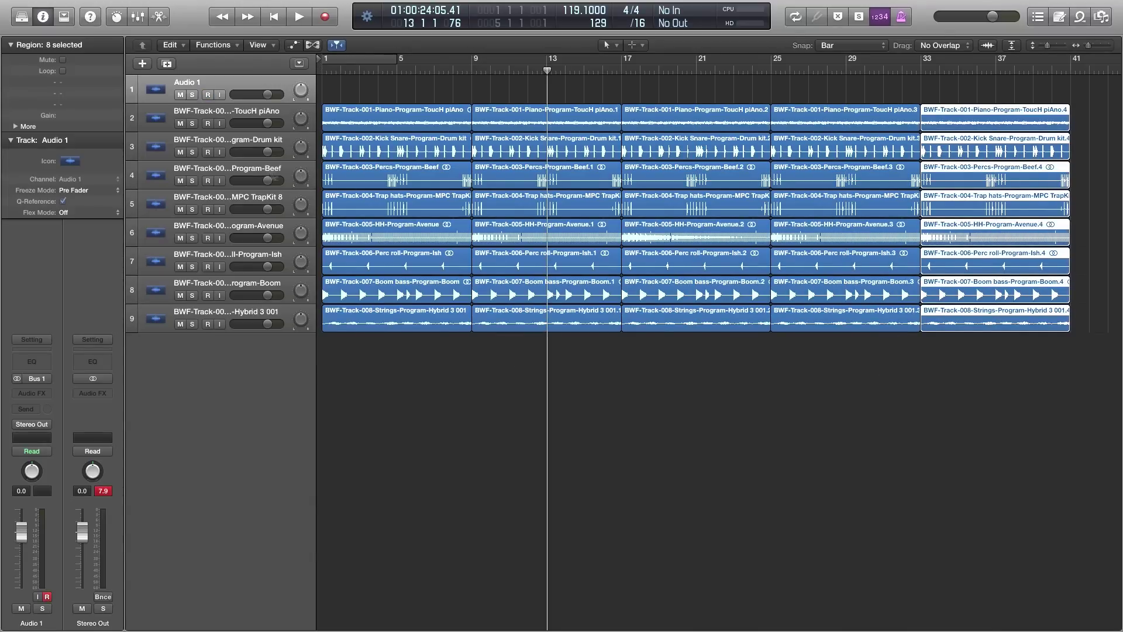
# Solo the Kick Snare drum track and play it back.
pyautogui.click(323, 147)
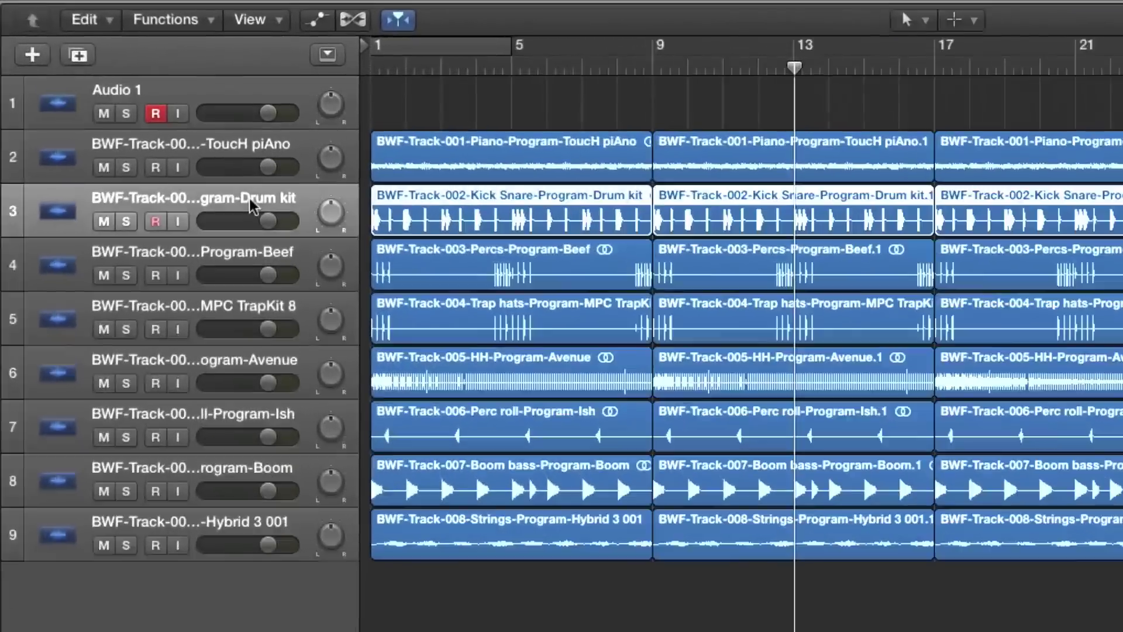
pyautogui.click(126, 221)
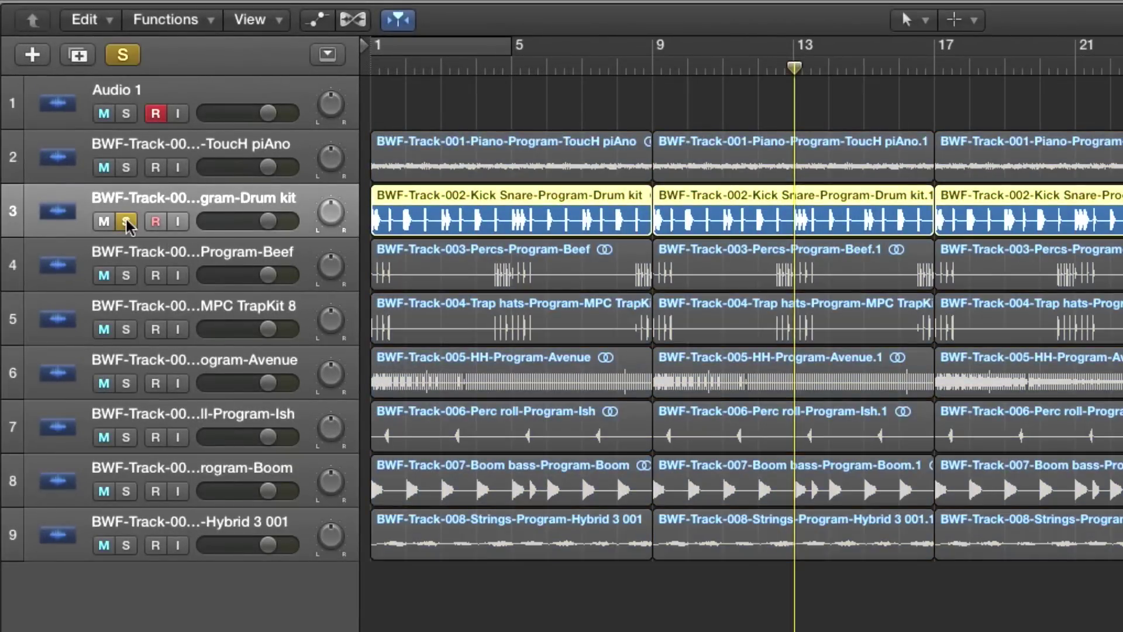
pyautogui.press('space')
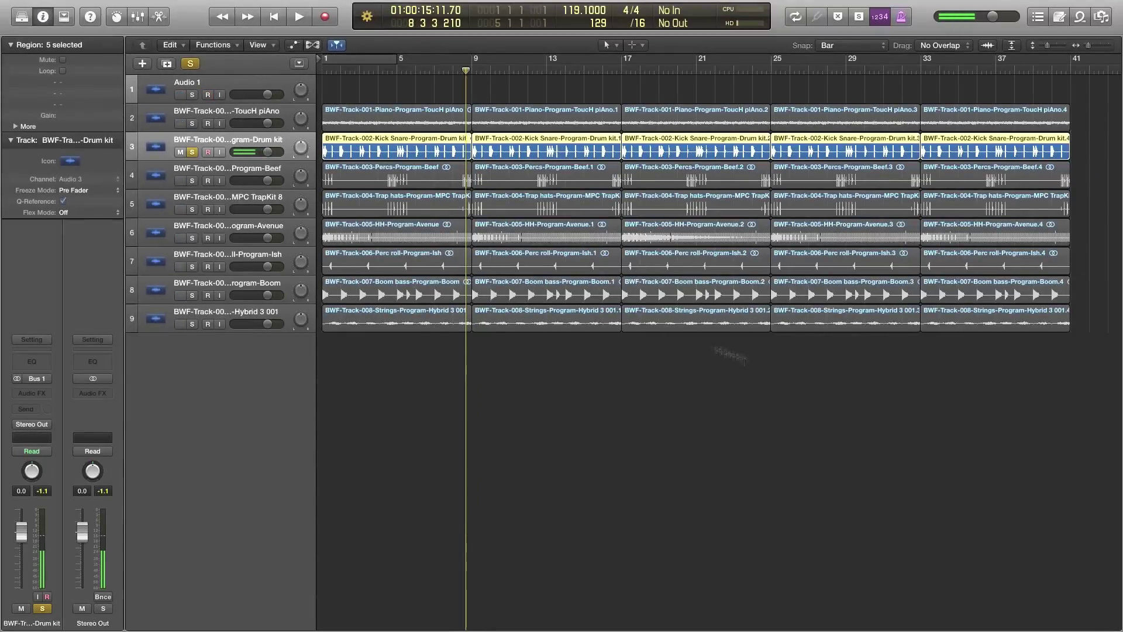
# Delete every stem region and all nine tracks, then create a single new empty audio track.
pyautogui.moveTo(1032, 382); pyautogui.dragTo(355, 93)
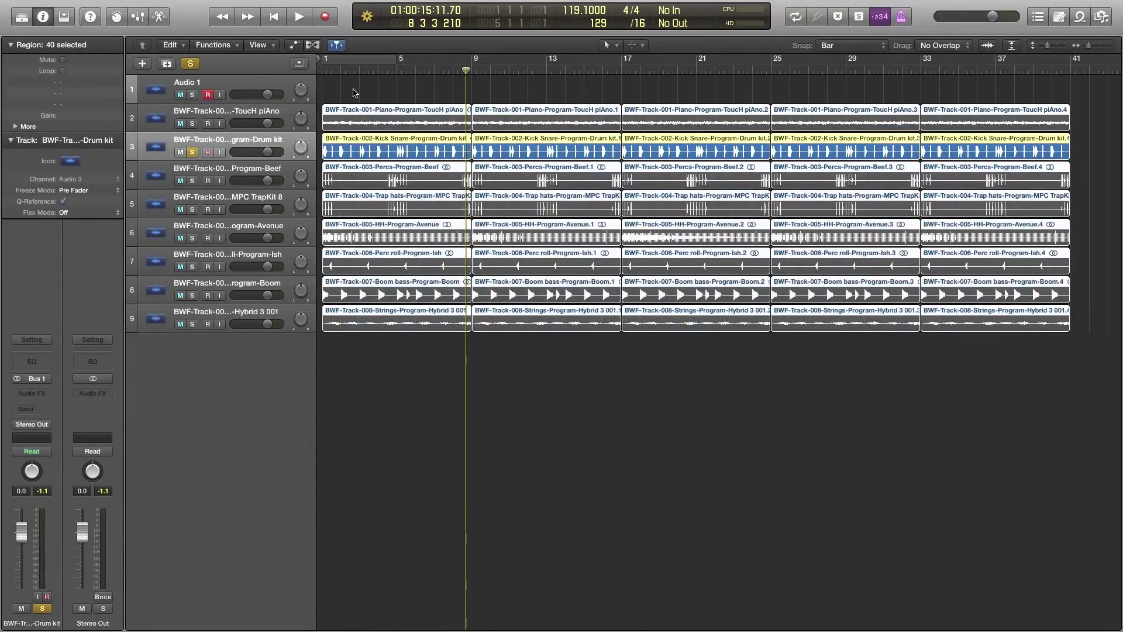
pyautogui.press('Delete')
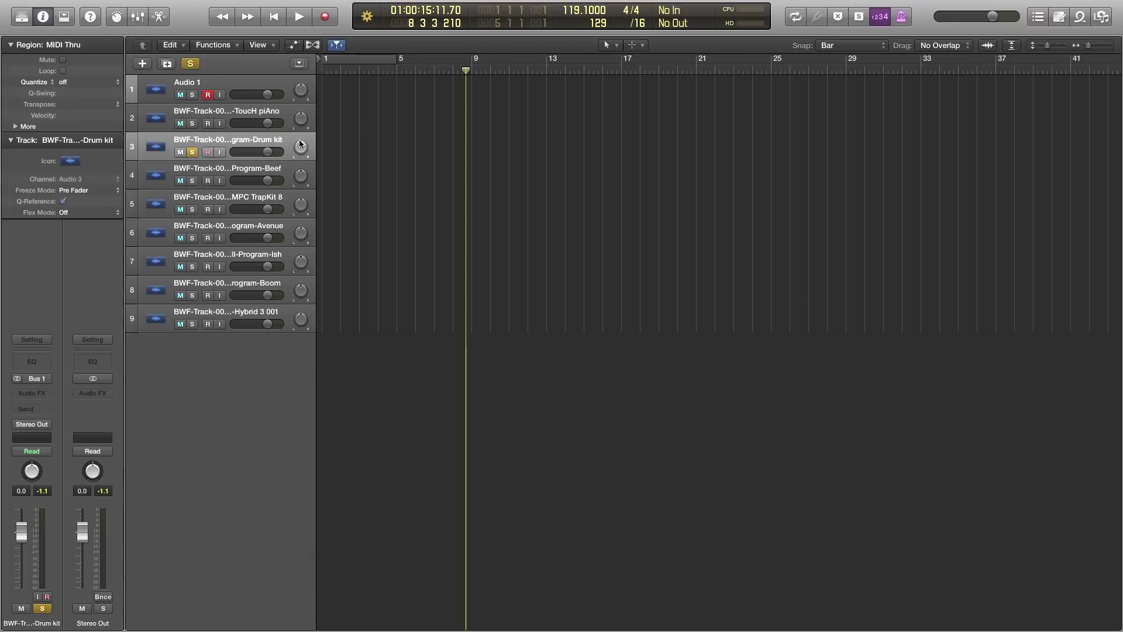
pyautogui.click(234, 115)
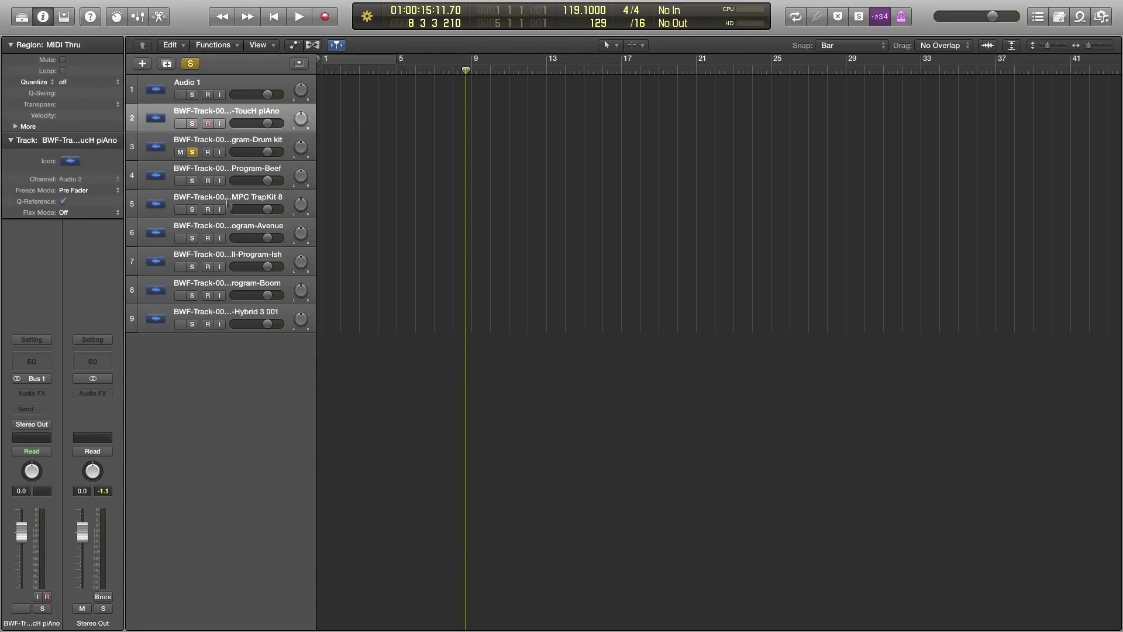
pyautogui.click(244, 88)
pyautogui.keyDown('shift'); pyautogui.click(235, 316); pyautogui.keyUp('shift')
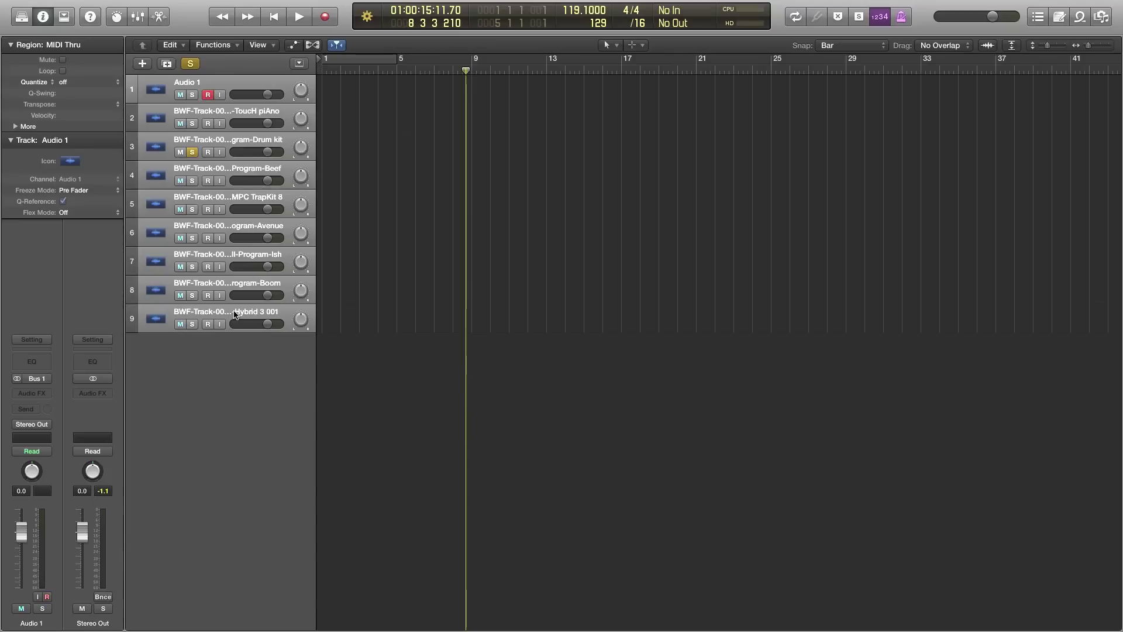
pyautogui.press('super+BackSpace')
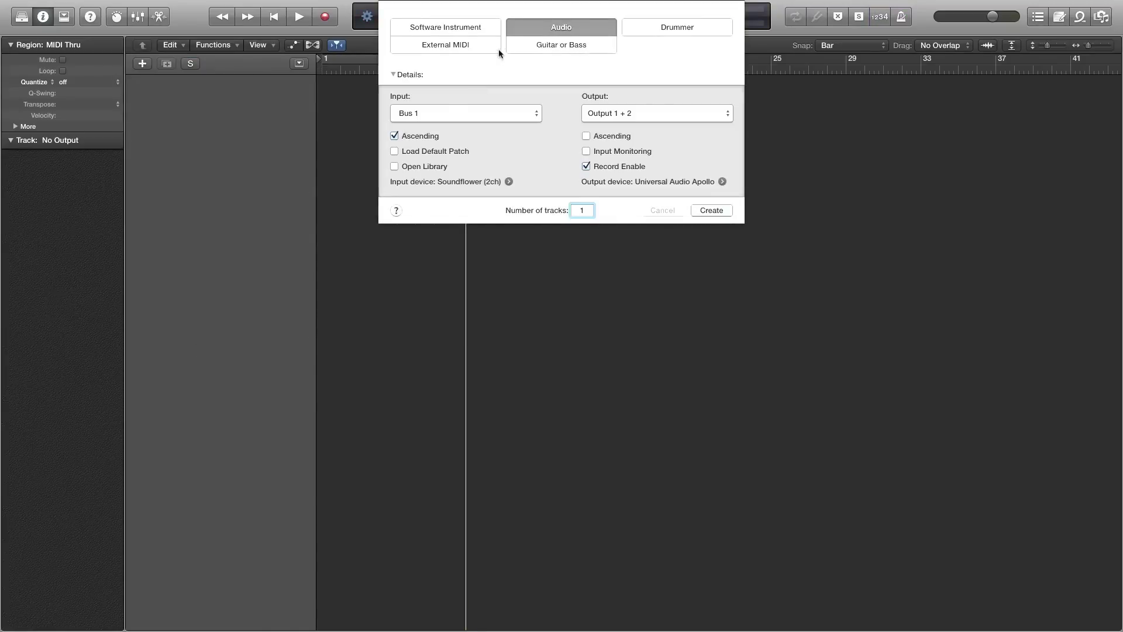
pyautogui.click(710, 210)
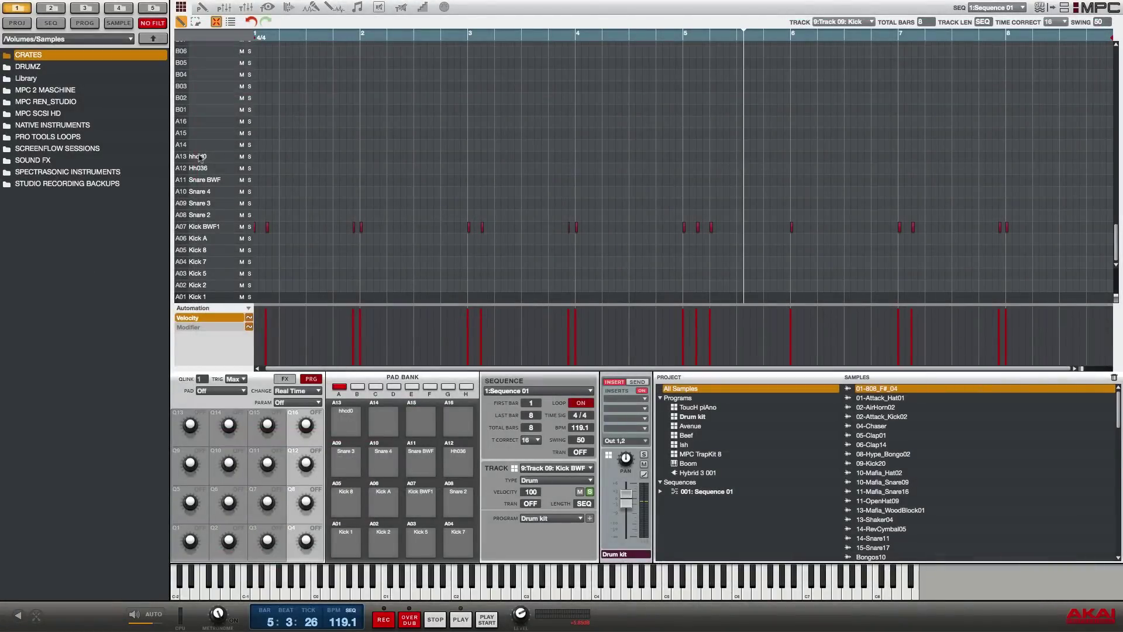
# In Audio Mixdown, set the stem export destination to the Desktop.
pyautogui.hotkey('ctrl', 'e')
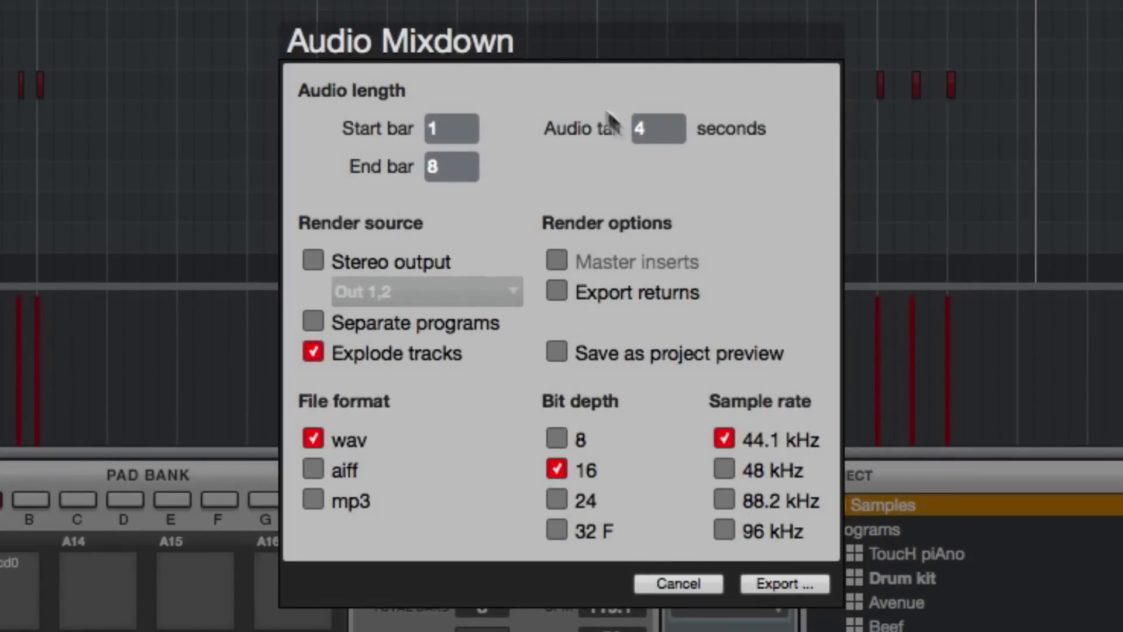
pyautogui.click(775, 586)
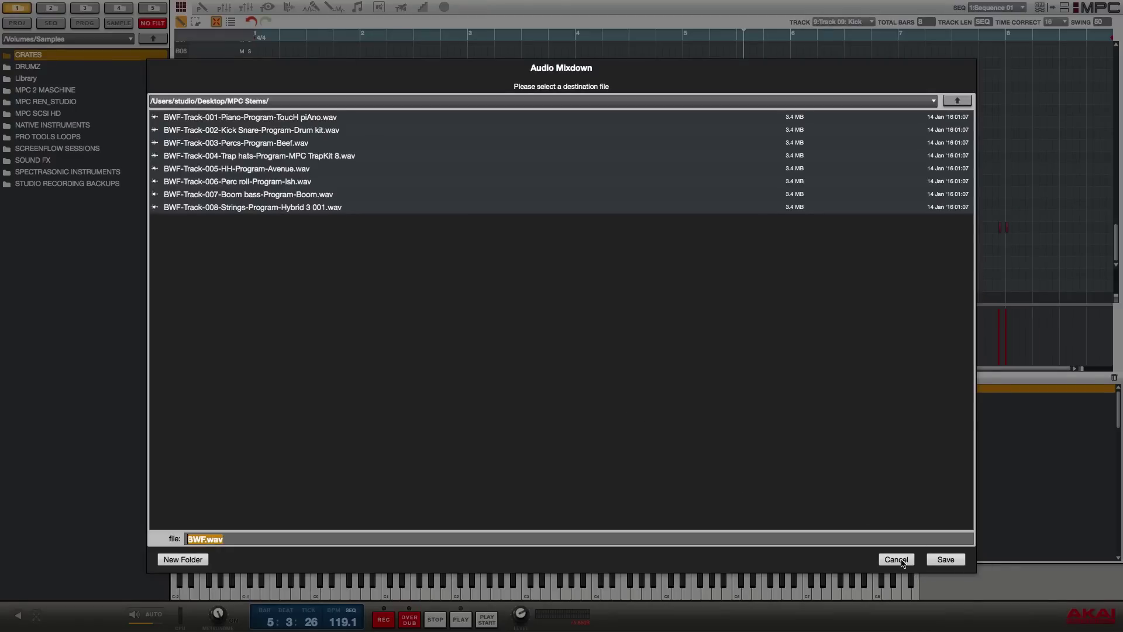
pyautogui.click(933, 101)
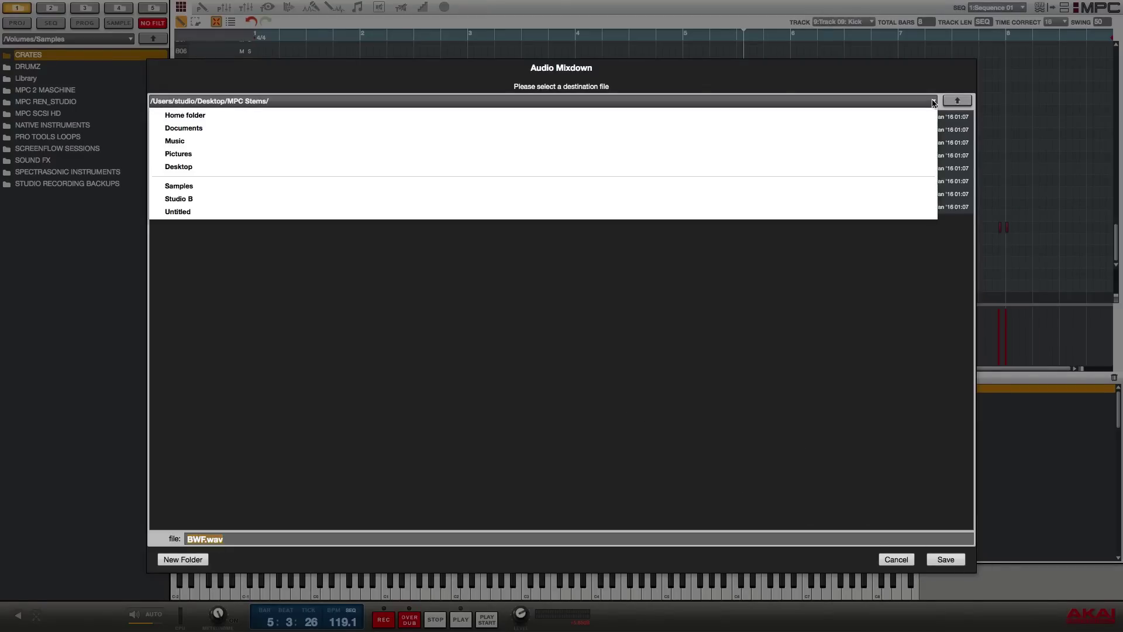
pyautogui.click(890, 169)
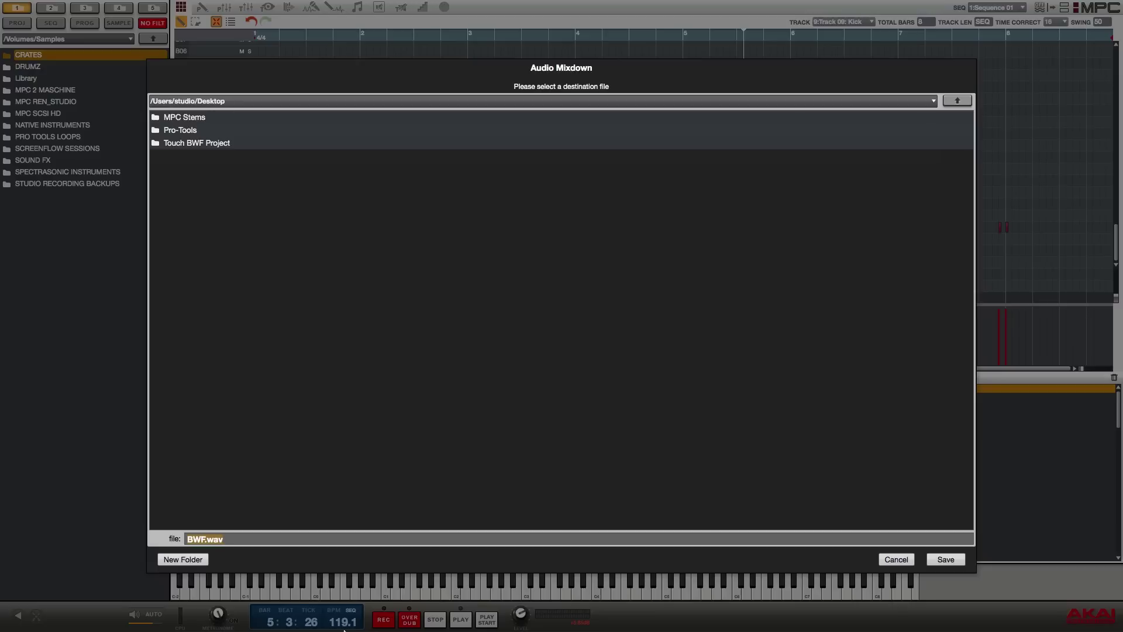
# Export the stems into a new Desktop folder 'STEMS SNare Kick Sep', then switch to Pro Tools.
pyautogui.click(188, 560)
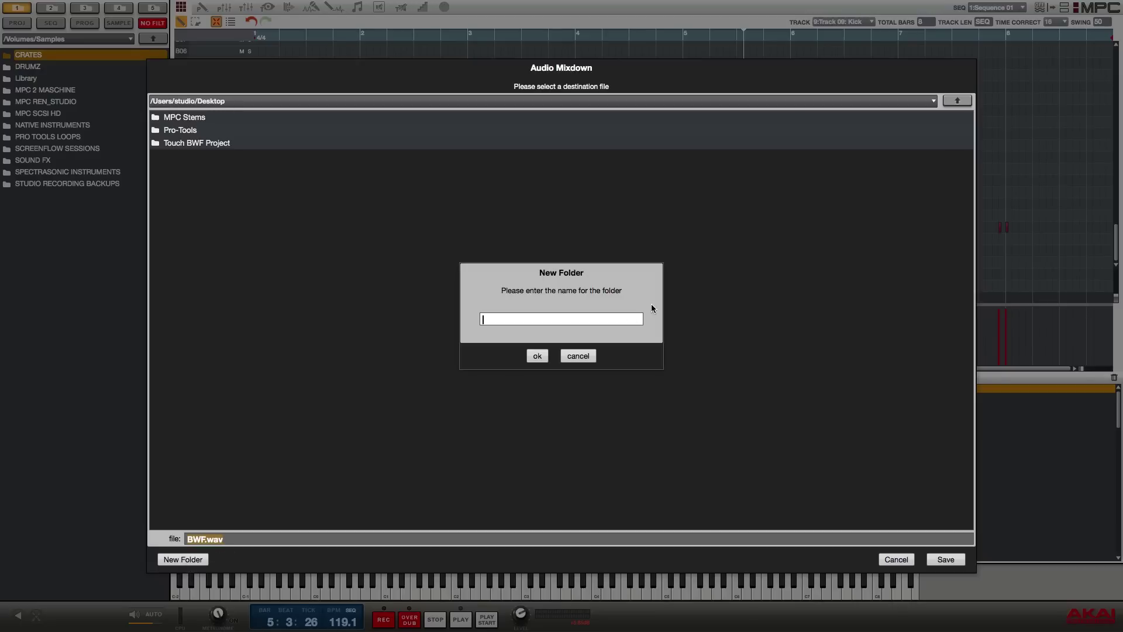
pyautogui.write('STEMS SNare')
pyautogui.write('ep')
pyautogui.press('Return')
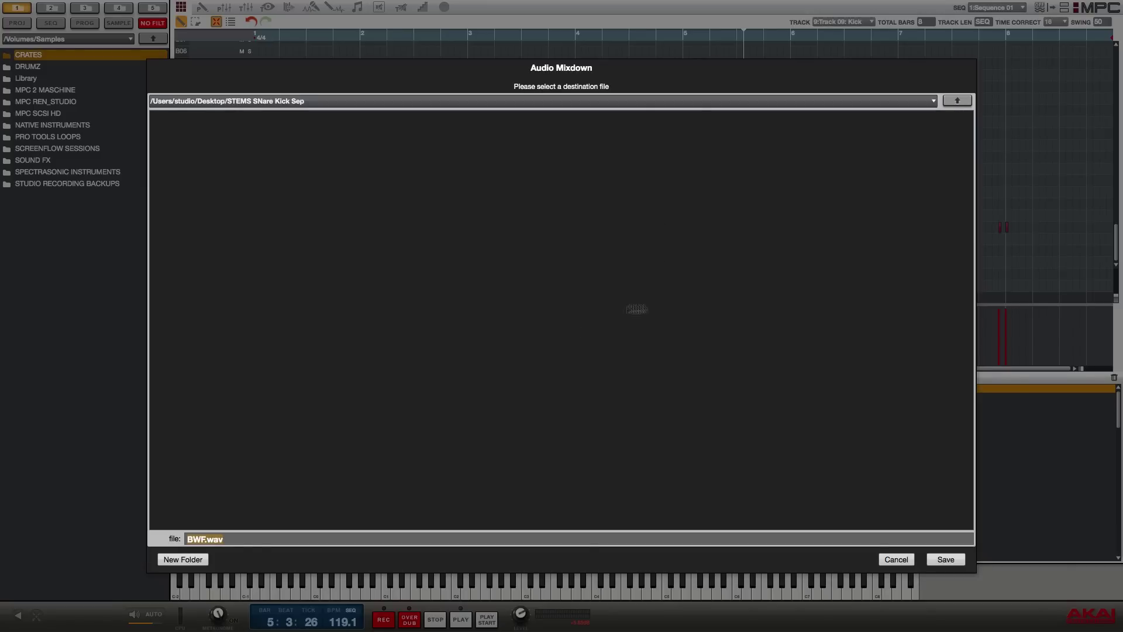
pyautogui.click(946, 559)
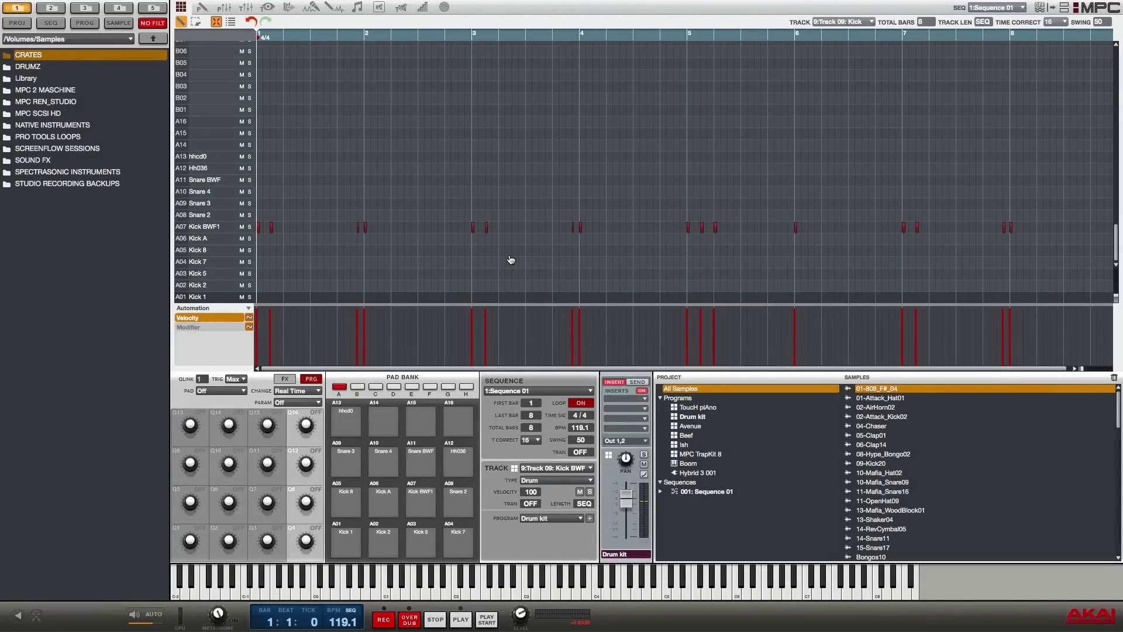
pyautogui.hotkey('ctrl', 'Left')
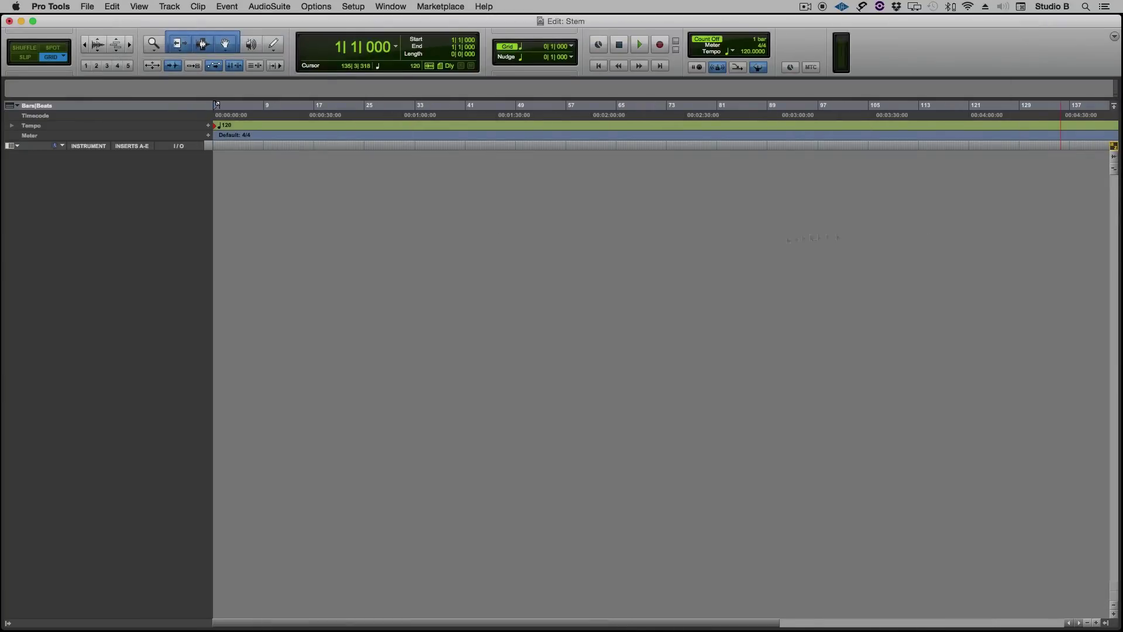
# Open the STEMS SNare Kick Sep folder and drag all nine stem files into the Stem session.
pyautogui.moveTo(1119, 243); pyautogui.dragTo(1041, 241)
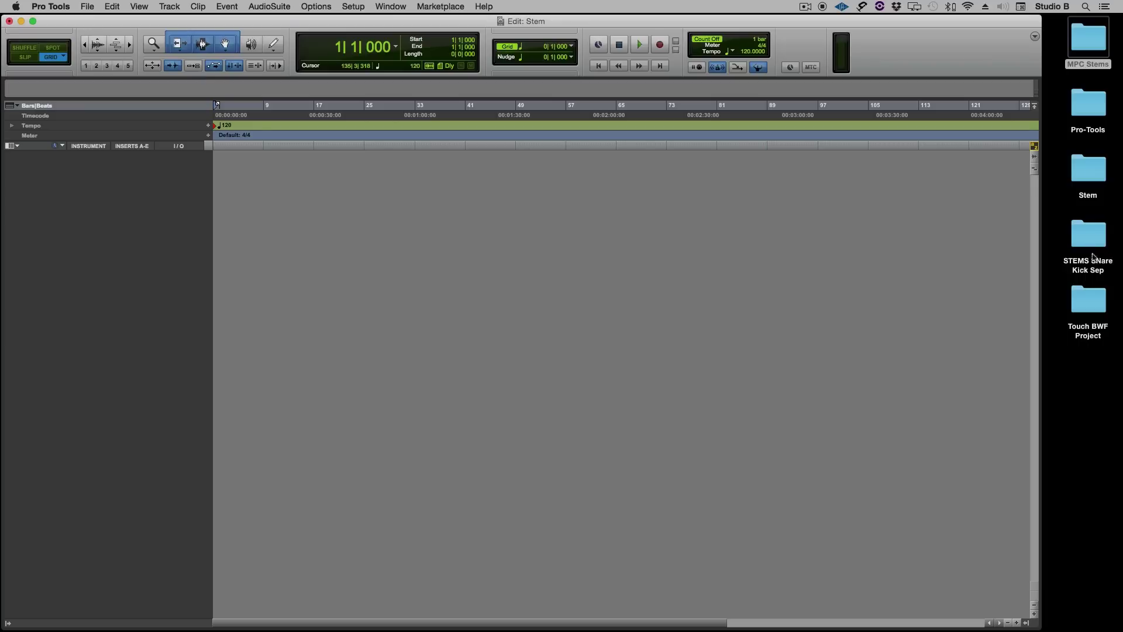
pyautogui.doubleClick(1091, 233)
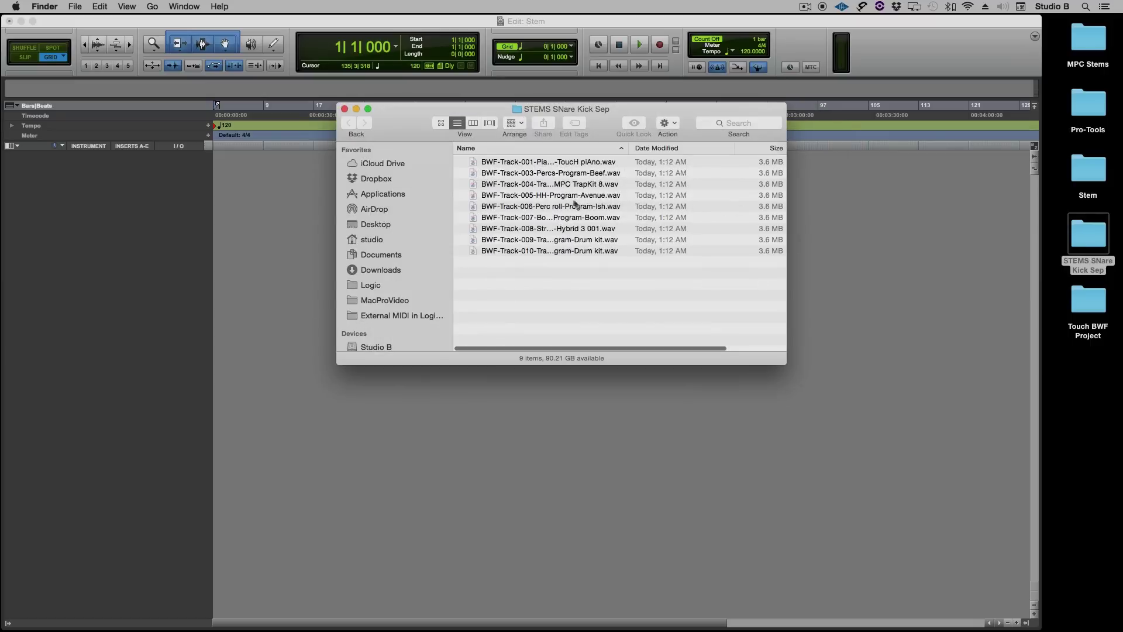
pyautogui.click(556, 165)
pyautogui.keyDown('shift'); pyautogui.click(544, 253); pyautogui.keyUp('shift')
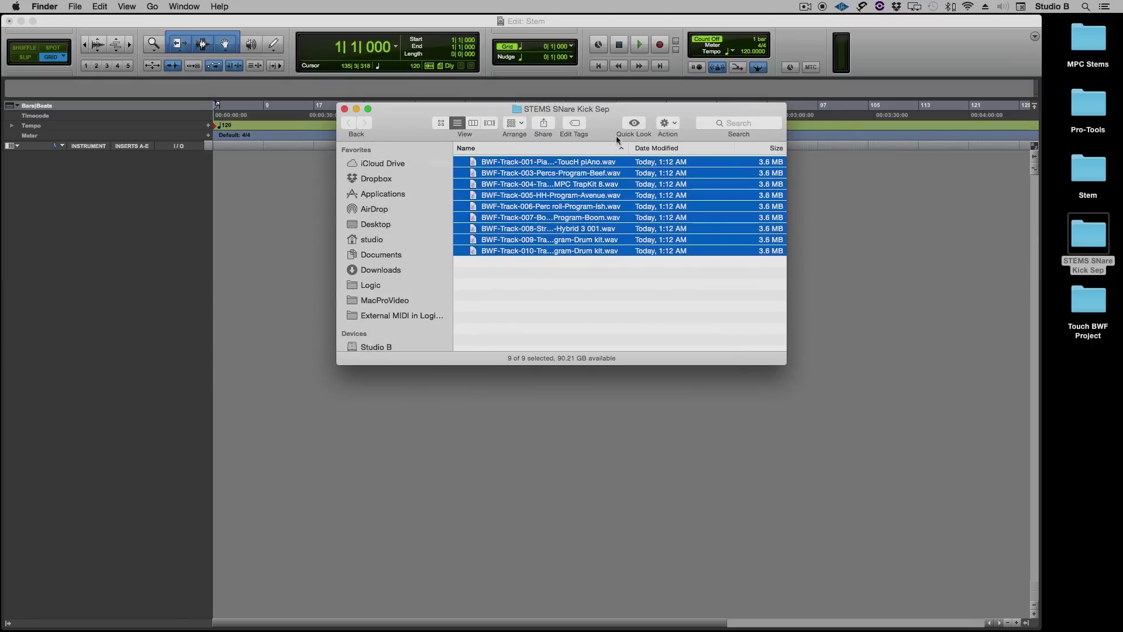
pyautogui.moveTo(618, 119); pyautogui.dragTo(283, 256)
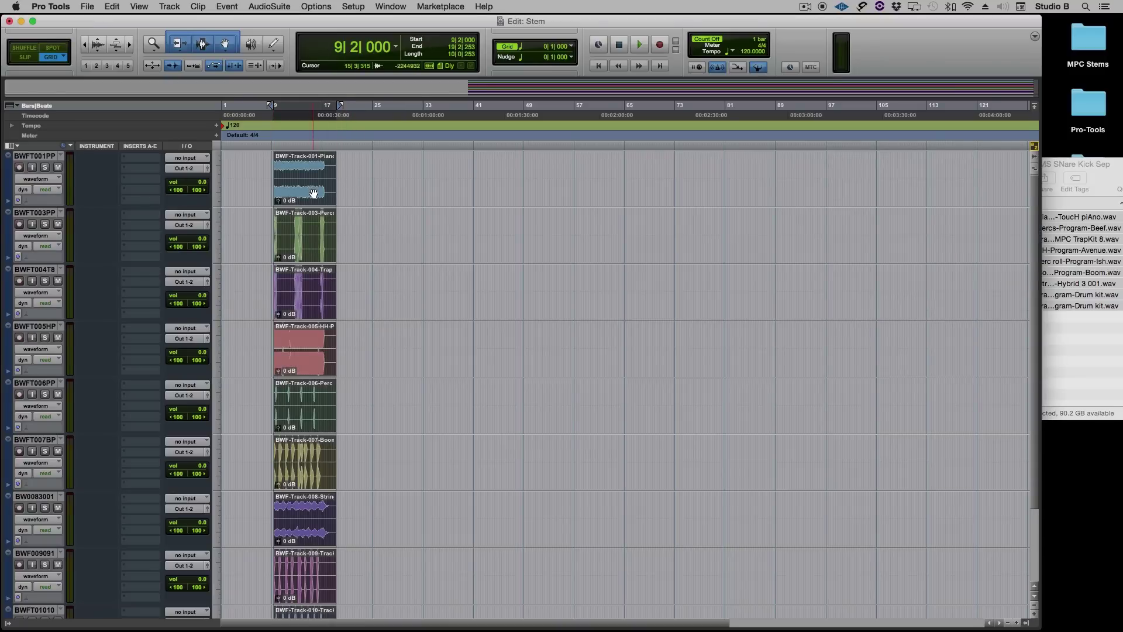
# Move all nine imported clips to bar 1, shrink the track heights, and start playback.
pyautogui.moveTo(314, 193); pyautogui.dragTo(268, 194)
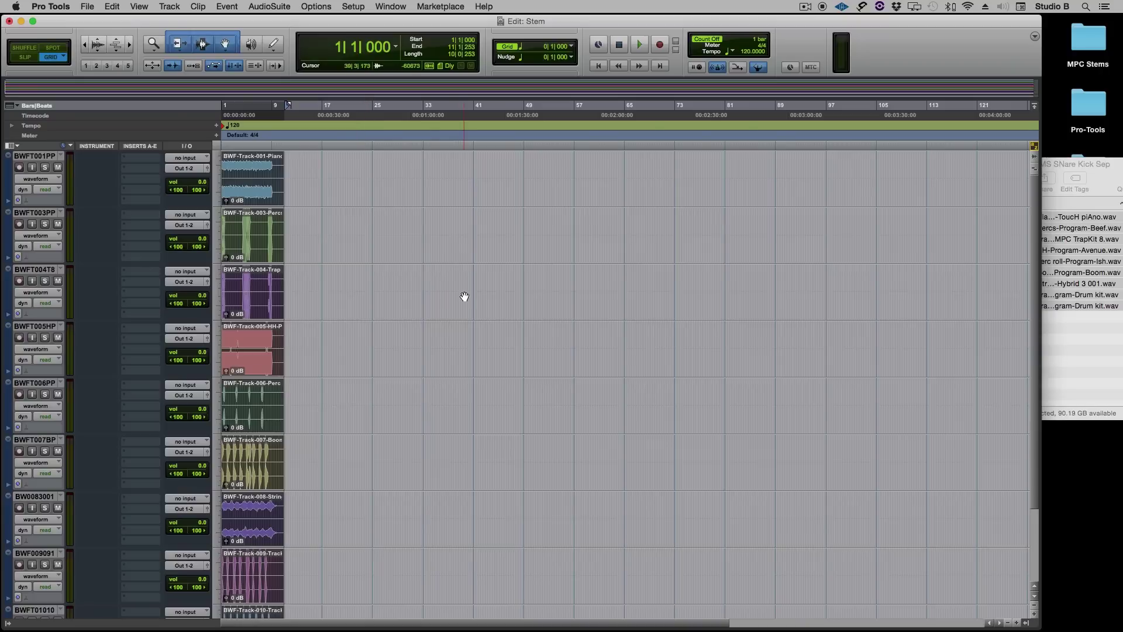
pyautogui.click(1034, 604)
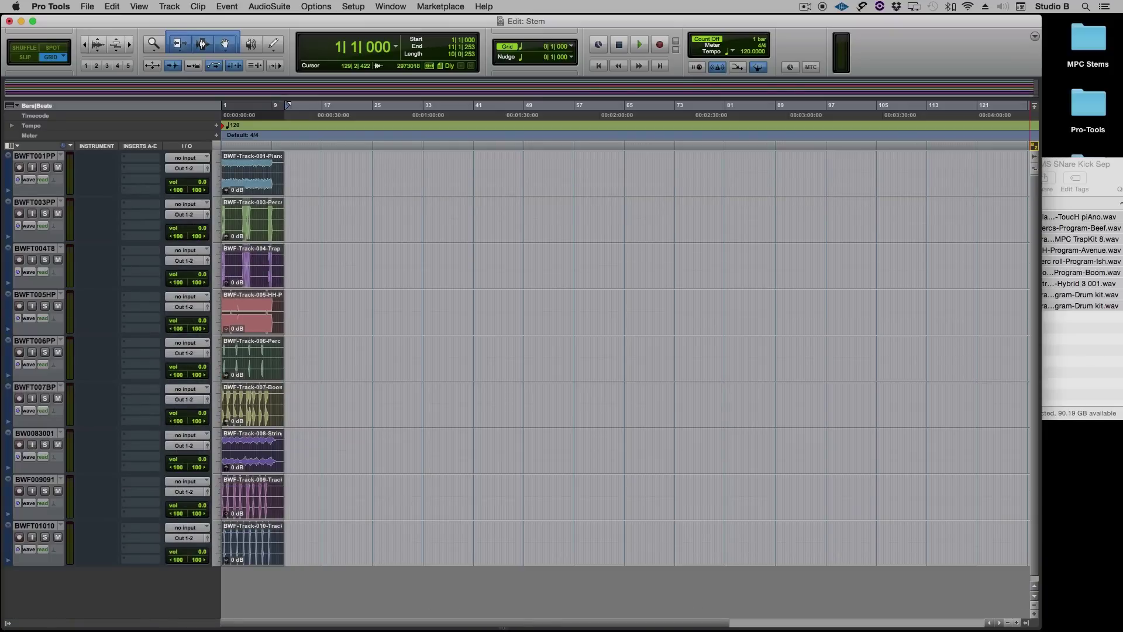
pyautogui.press('space')
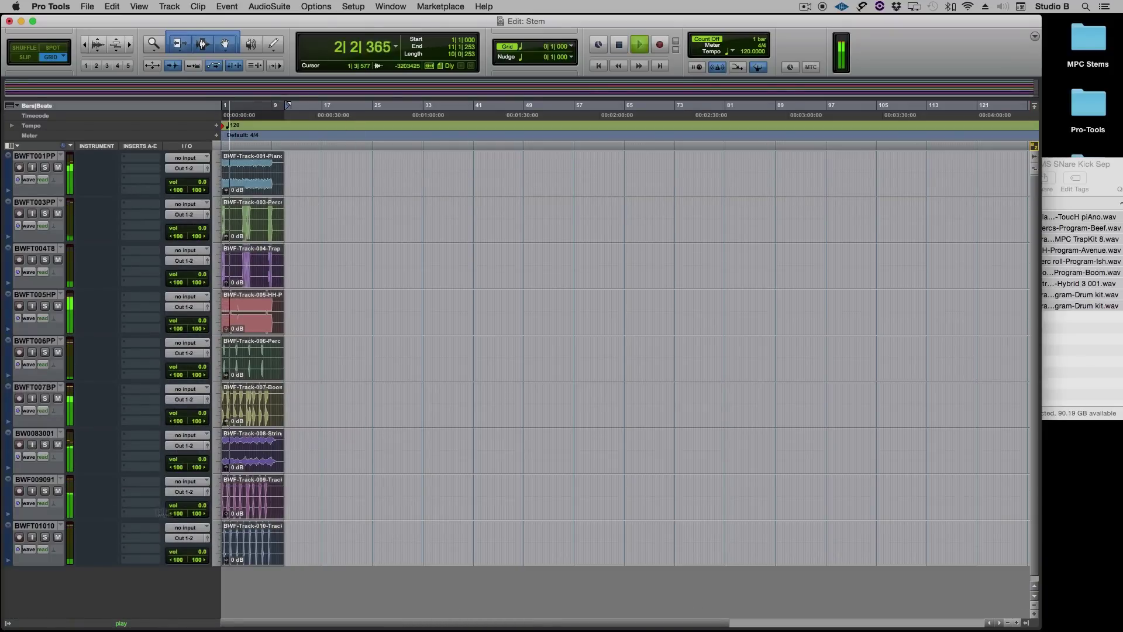
# Solo and unsolo the BWF009091, BWFT01010 and BW0083001 tracks in turn.
pyautogui.click(45, 490)
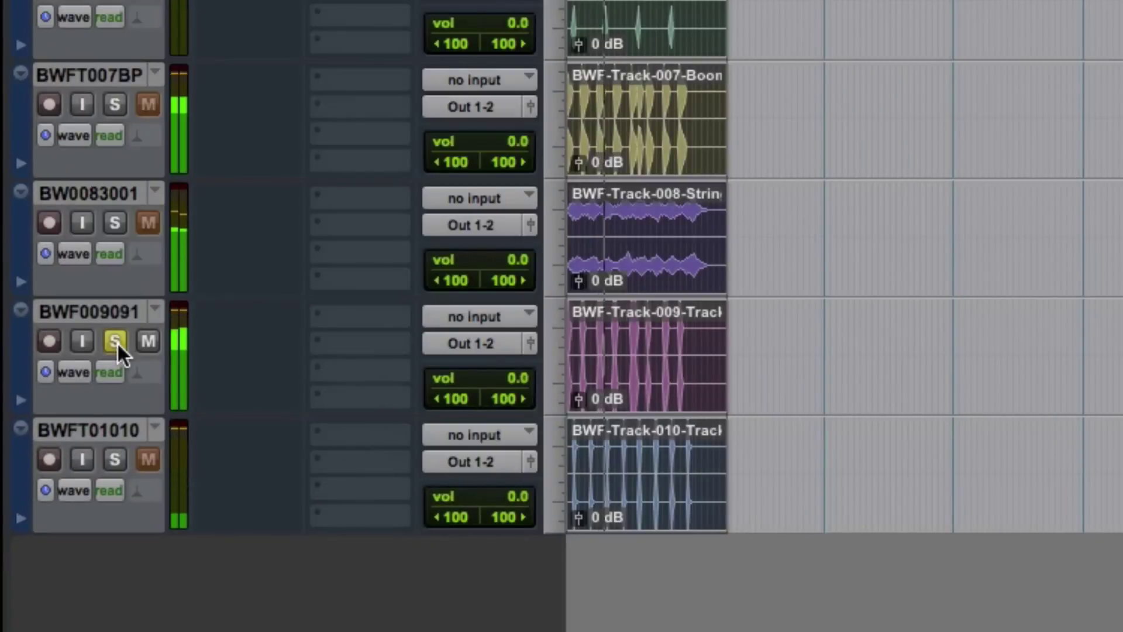
pyautogui.click(116, 341)
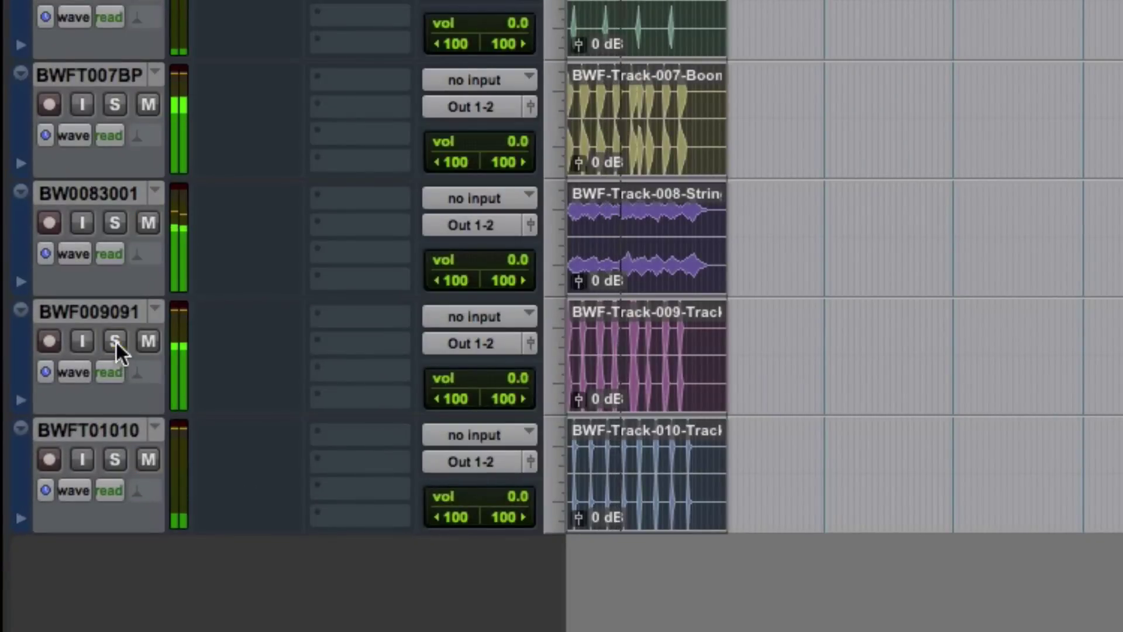
pyautogui.click(112, 461)
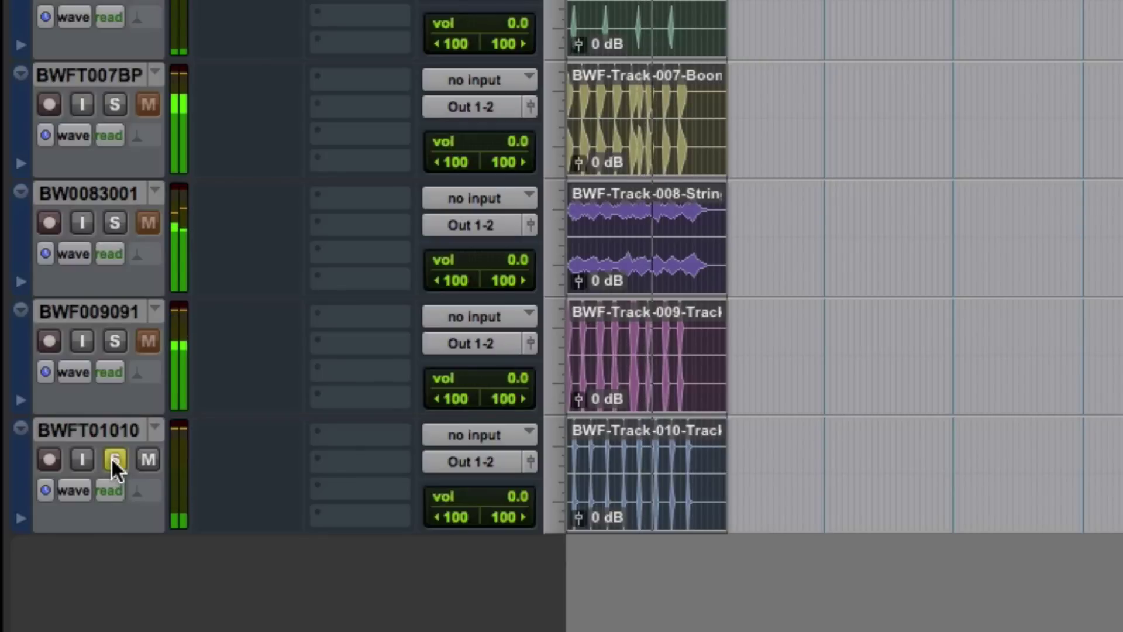
pyautogui.click(111, 459)
pyautogui.click(115, 223)
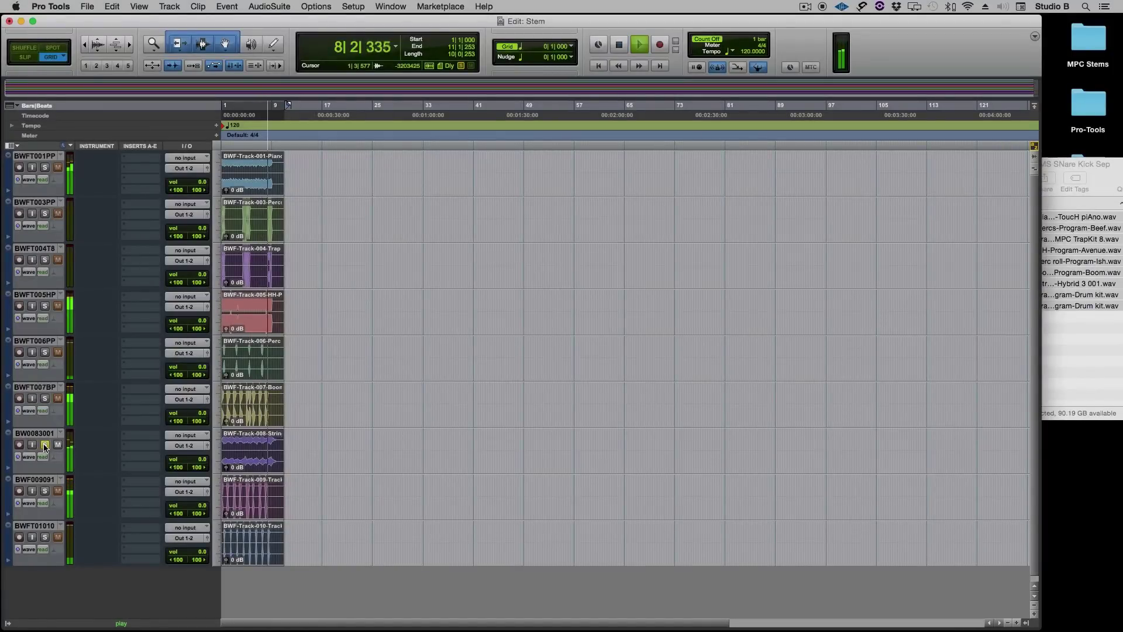
pyautogui.click(45, 445)
# Restart playback and solo-check the BWFT007BP, BWFT006PP and BWFT005HP tracks one by one.
pyautogui.press('space')
pyautogui.press('space')
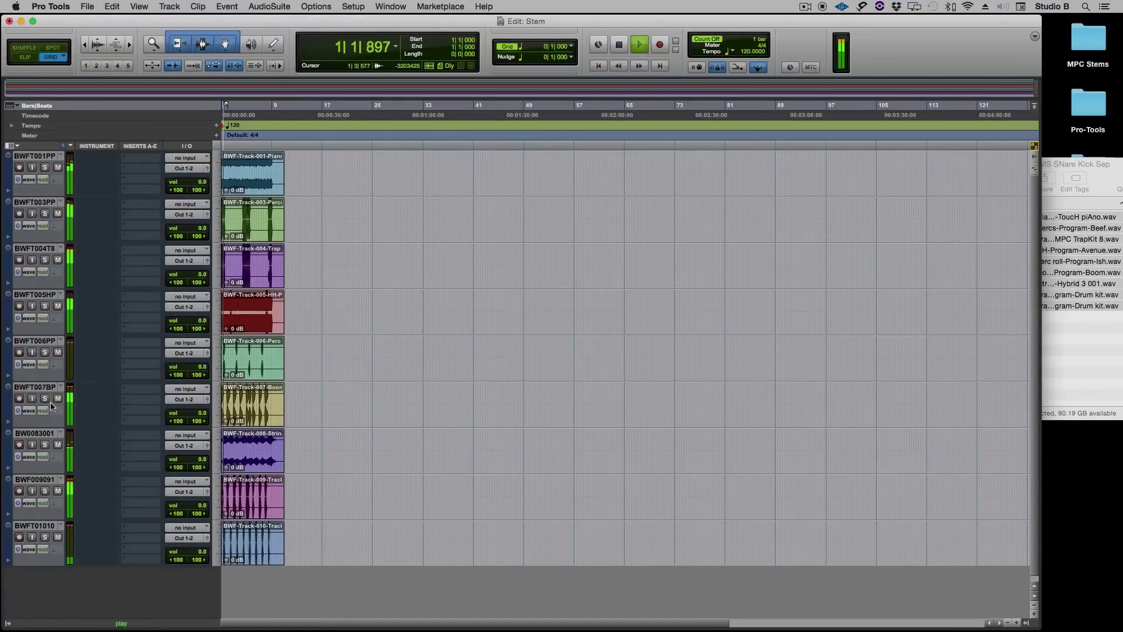
pyautogui.click(46, 399)
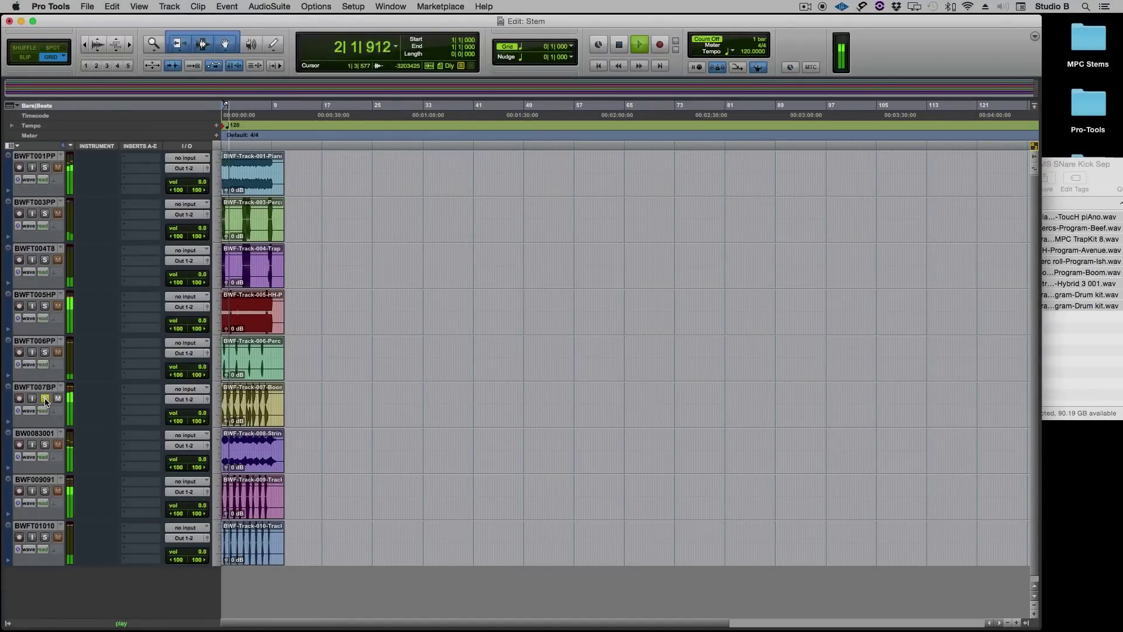
pyautogui.click(46, 399)
pyautogui.click(45, 352)
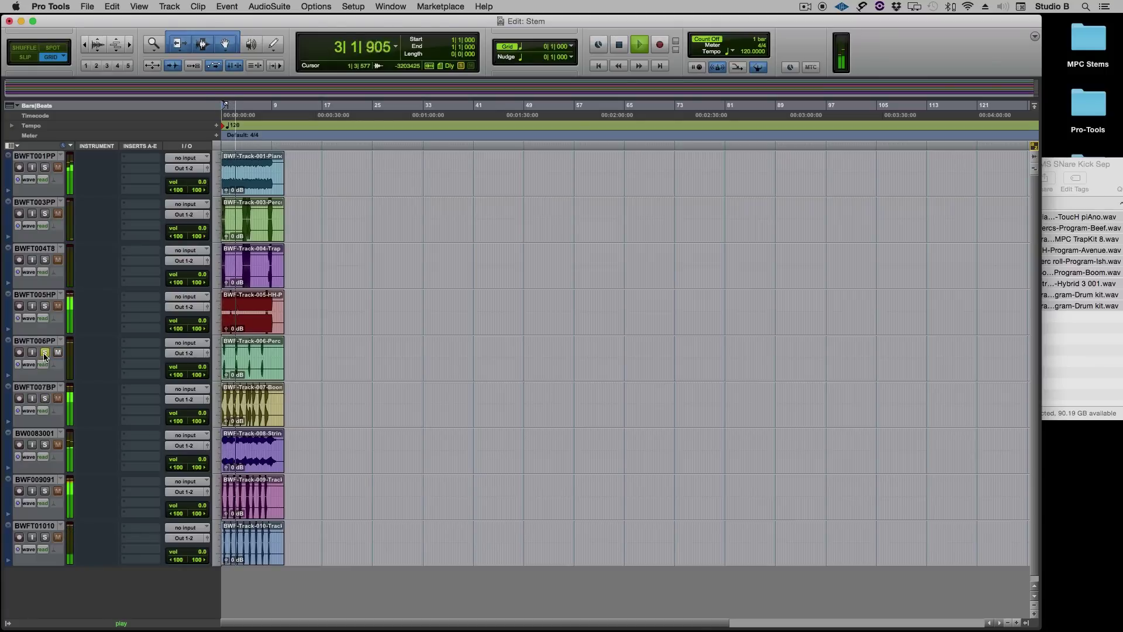
pyautogui.click(45, 352)
pyautogui.click(45, 306)
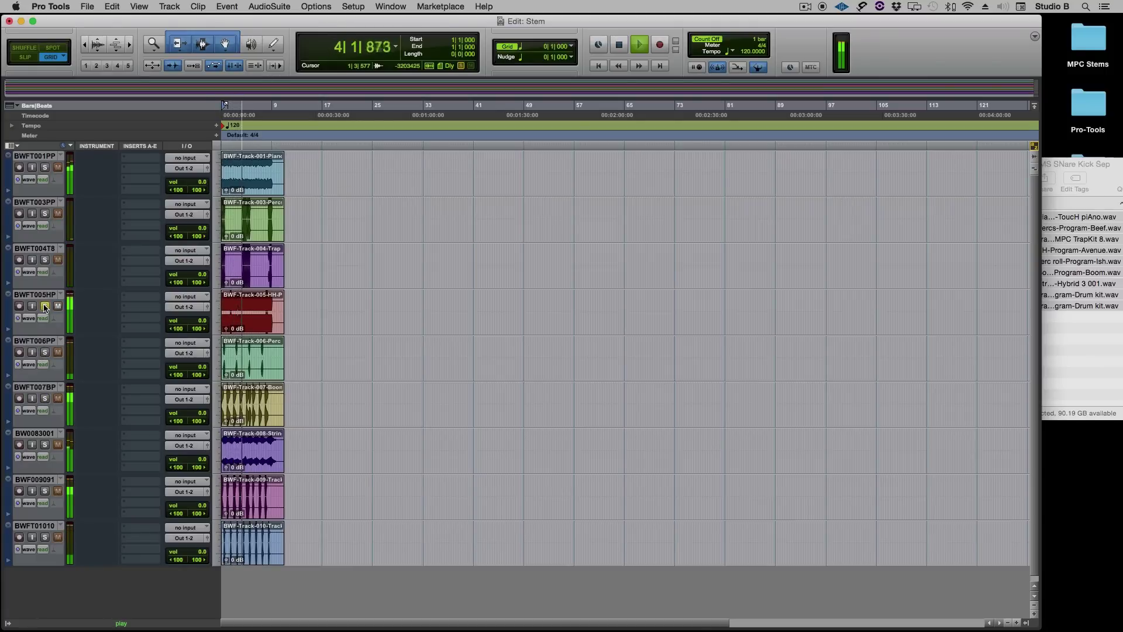
pyautogui.click(45, 306)
# Solo-check the BWFT004T8, BWFT001PP and BWFT003PP tracks, then stop playback.
pyautogui.click(45, 259)
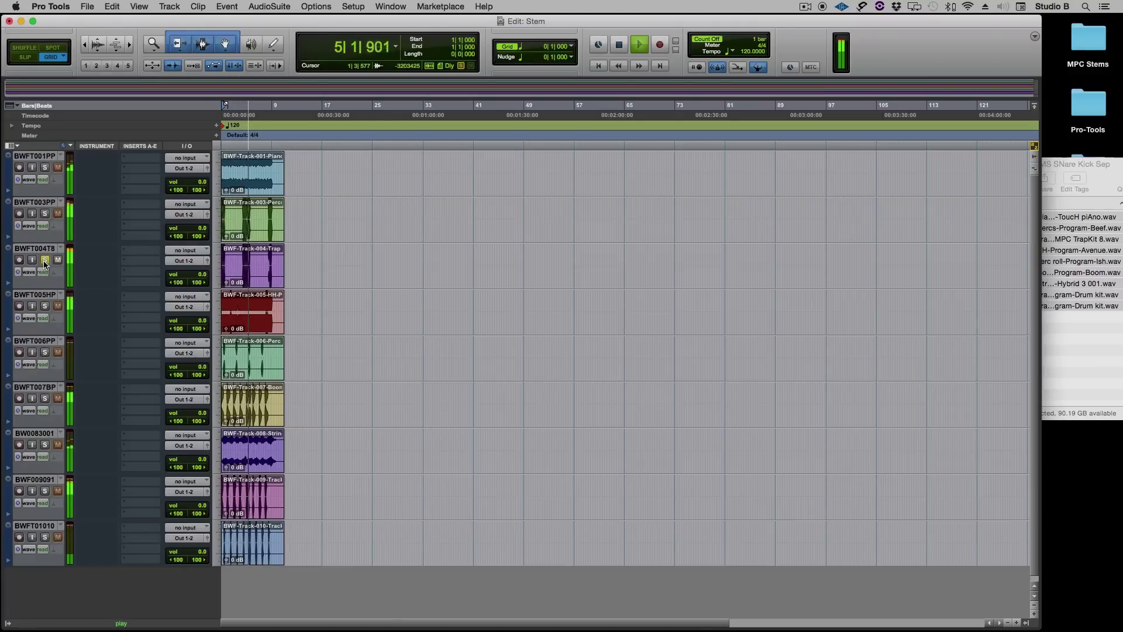
pyautogui.click(45, 260)
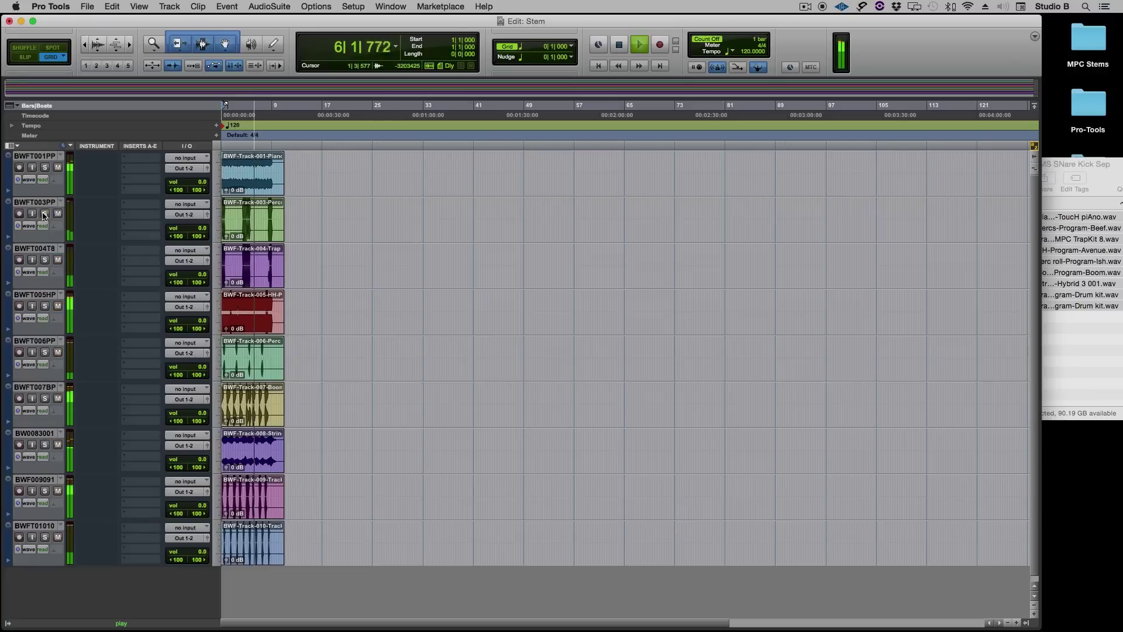
pyautogui.click(45, 168)
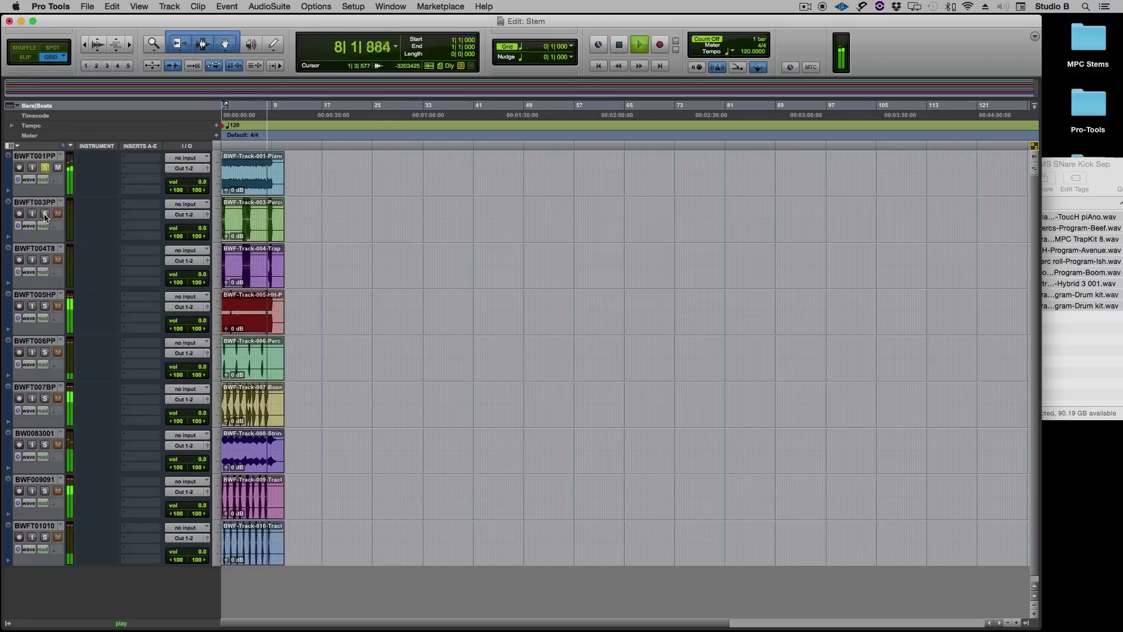
pyautogui.click(45, 214)
pyautogui.click(45, 168)
pyautogui.press('space')
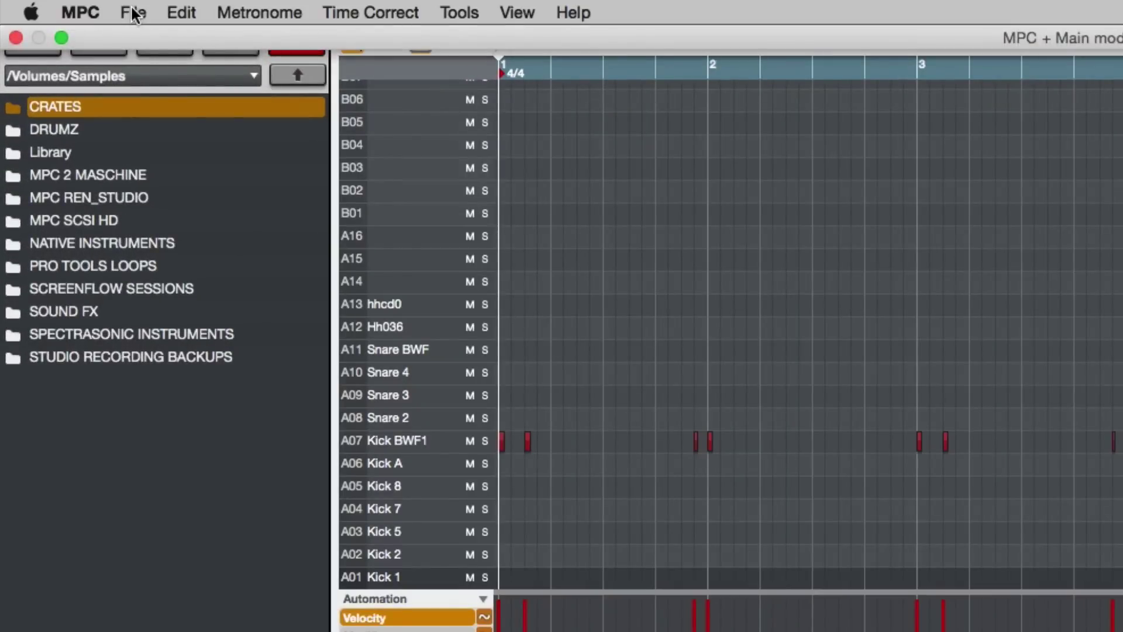
pyautogui.click(131, 12)
pyautogui.moveTo(195, 268)
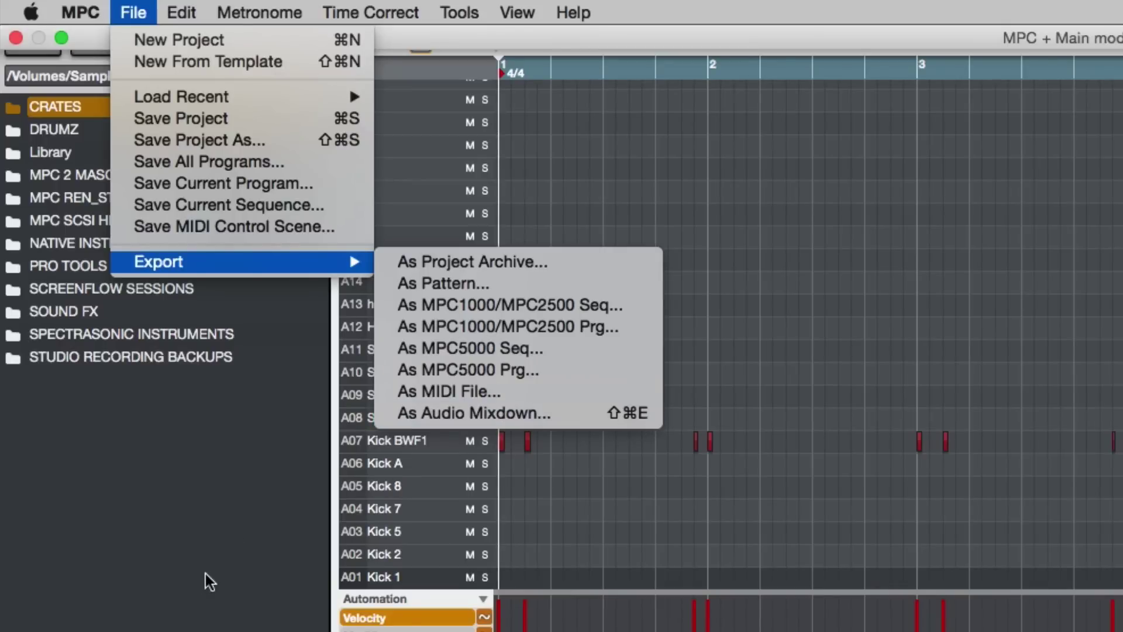
pyautogui.click(211, 551)
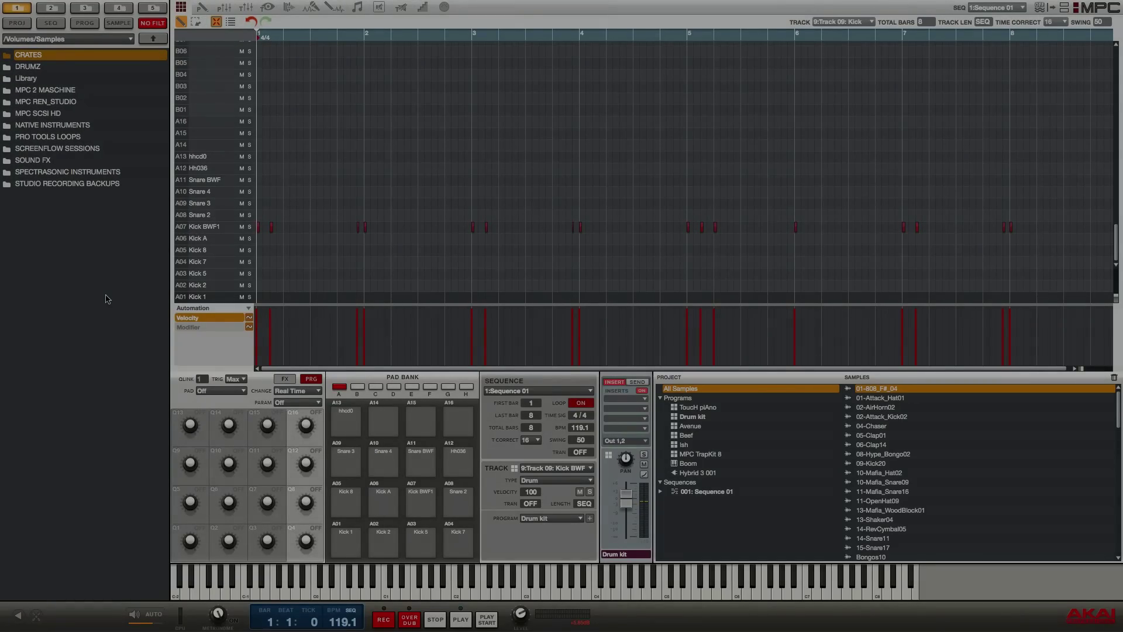